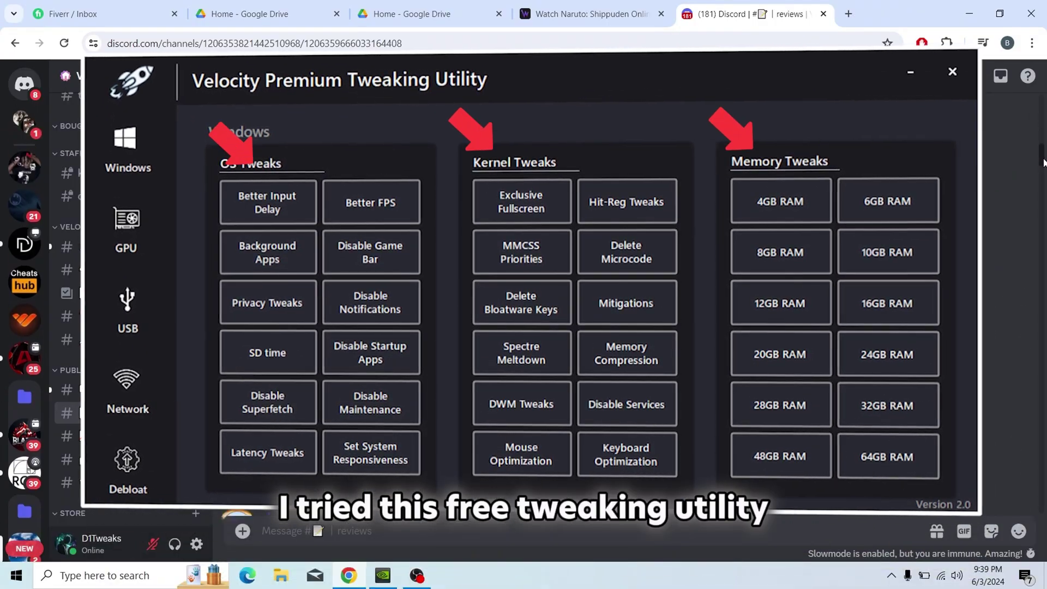
Step: Scroll the Velocity Premium Tweaking Utility page to view its OS, Kernel and Memory tweak panels
{"action": "left_click_drag", "start_coordinate": [1044, 163], "coordinate": [1043, 315]}
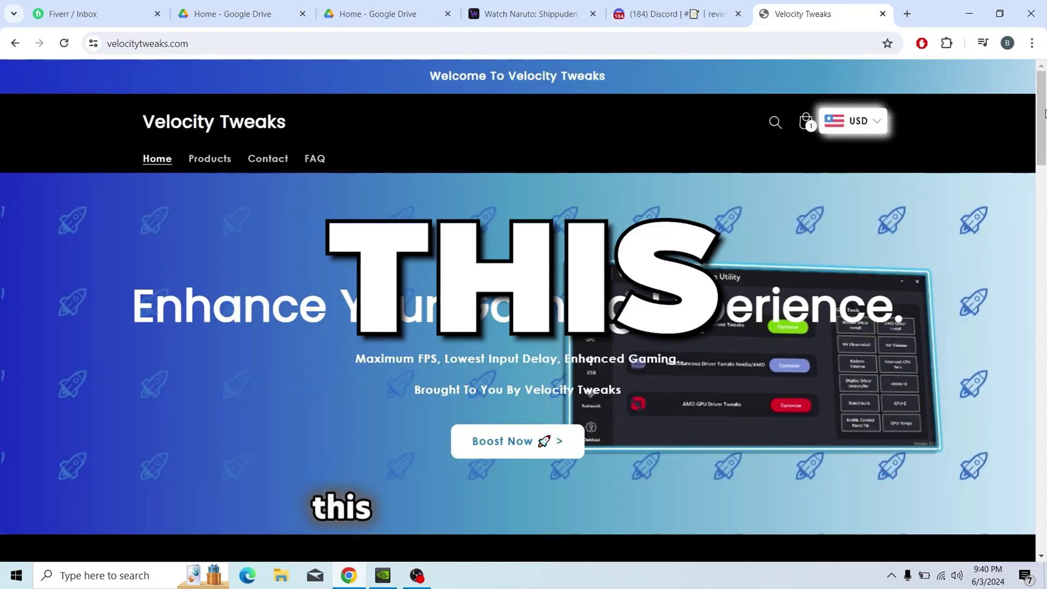
{"action": "left_click_drag", "start_coordinate": [1044, 114], "coordinate": [1043, 306]}
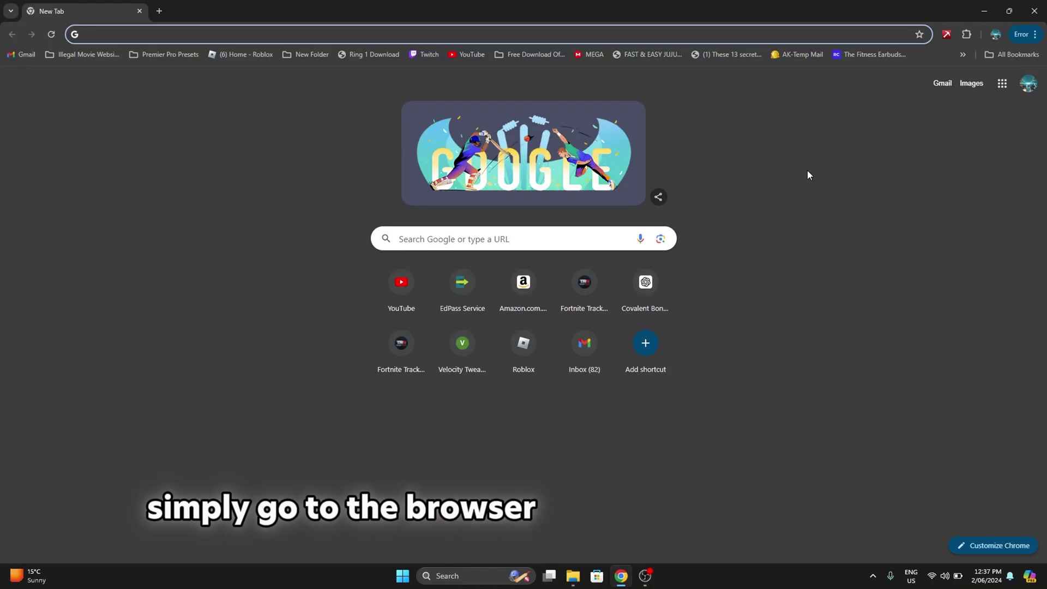
Step: Go to discord.gg/velocitytweaks in Chrome to open the Velocity Tweaks server invite
{"action": "type", "text": "discof"}
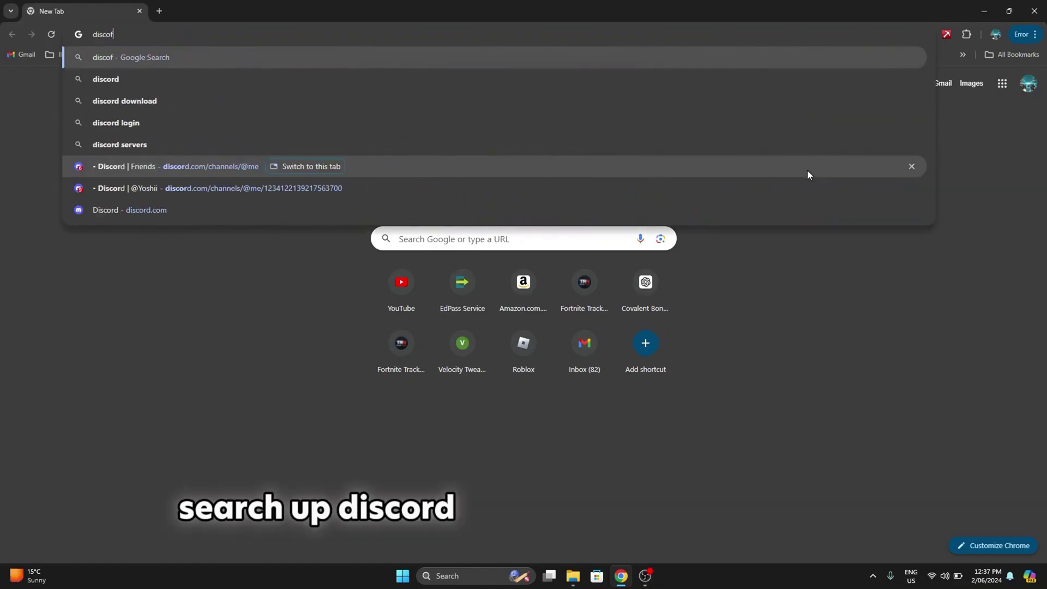
{"action": "key", "text": "BackSpace"}
{"action": "type", "text": "rd.gg/velocitytweaks"}
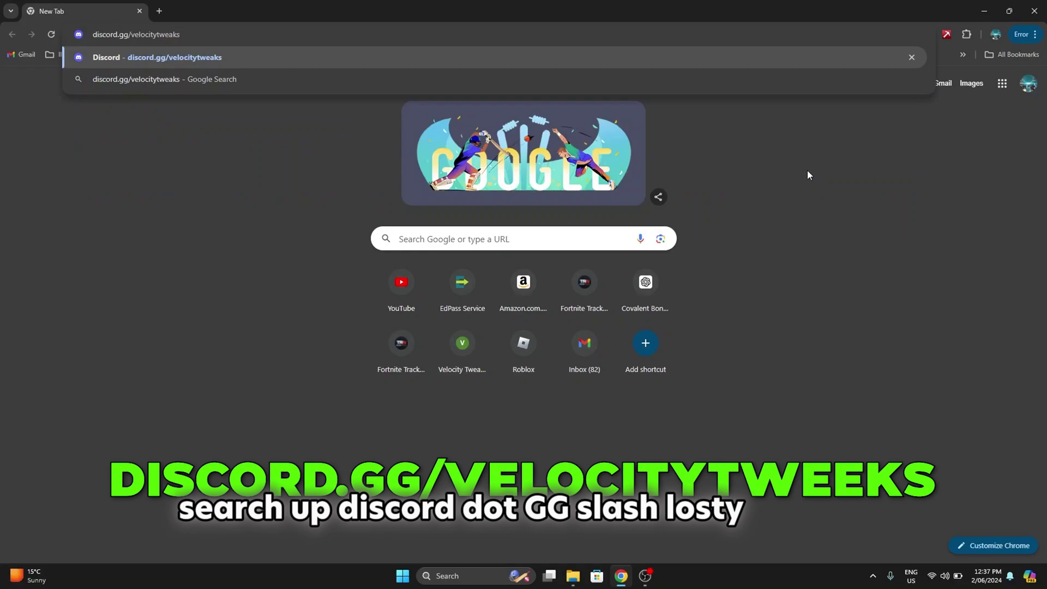
{"action": "key", "text": "Return"}
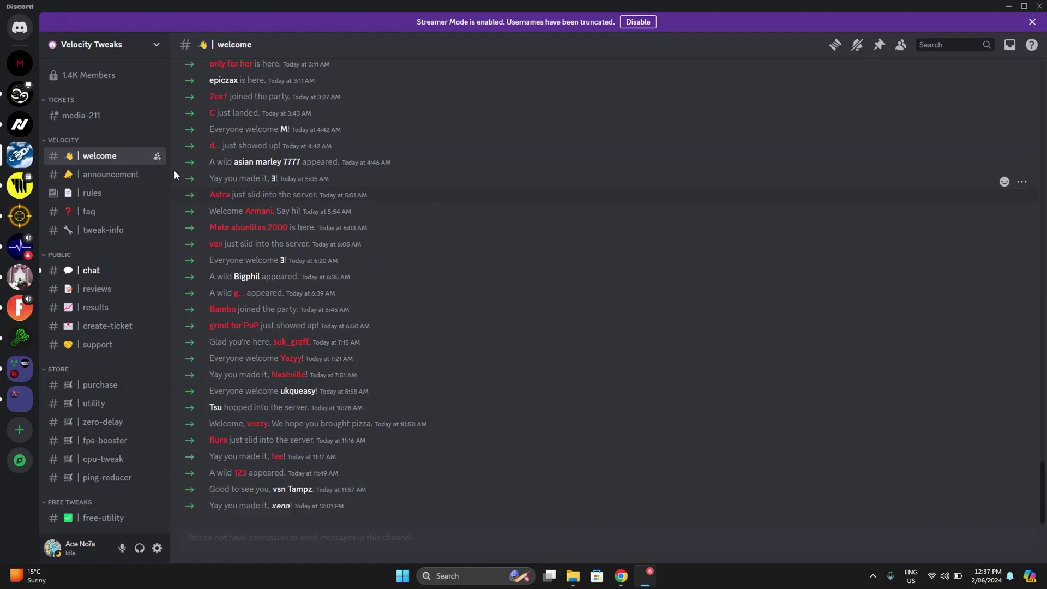
Step: Download D1_Free_Tweaking_Utility.bat from the #free-utility channel
{"action": "left_click", "coordinate": [71, 519]}
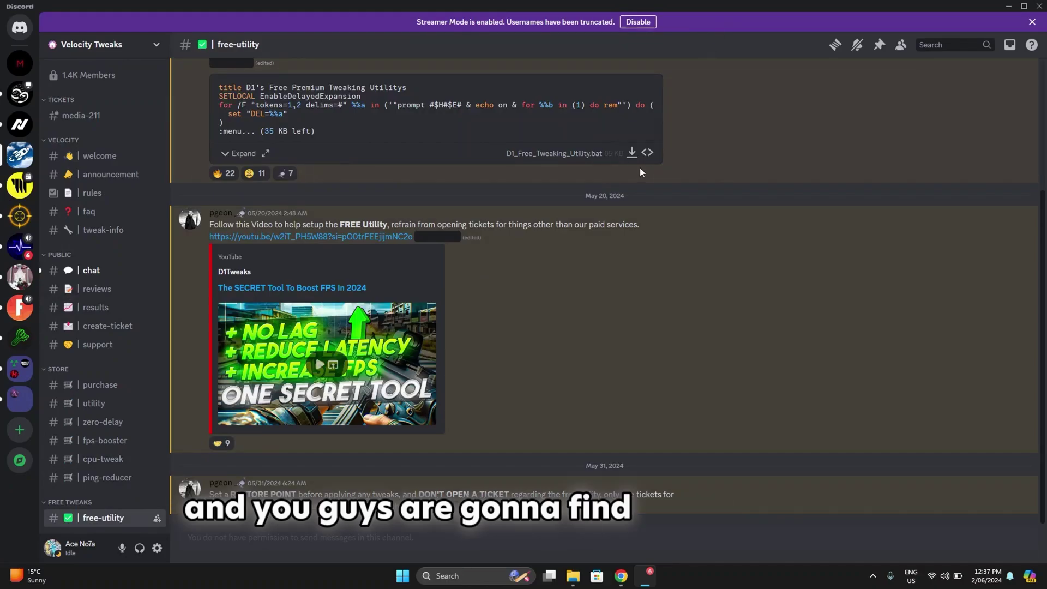
{"action": "scroll", "coordinate": [640, 167], "scroll_direction": "up", "scroll_amount": 3}
{"action": "left_click", "coordinate": [631, 287]}
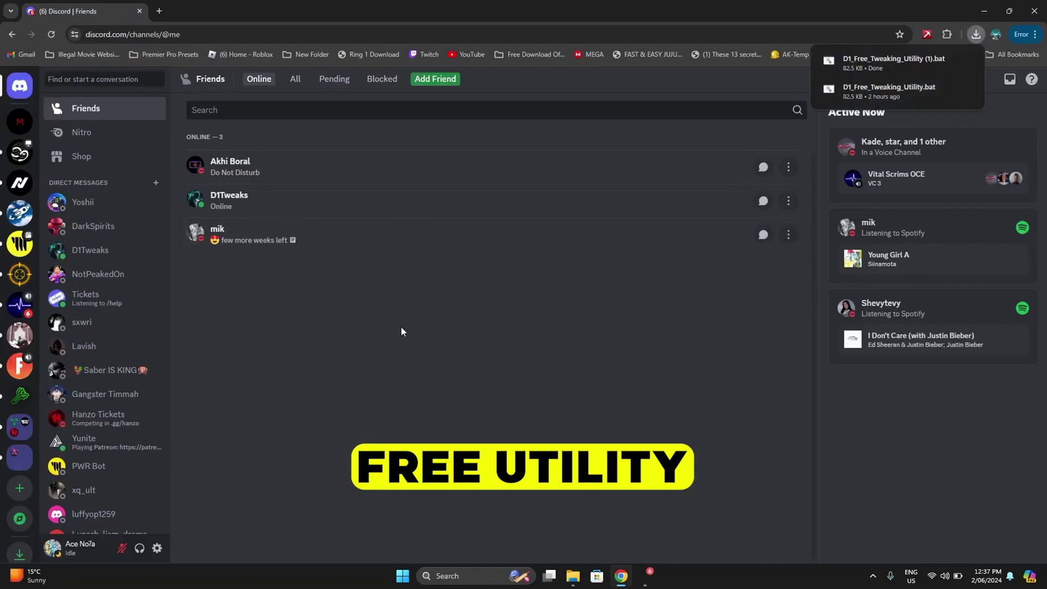
Step: Bring the Downloads folder window to the front alongside Discord
{"action": "left_click", "coordinate": [573, 576]}
{"action": "left_click", "coordinate": [518, 516]}
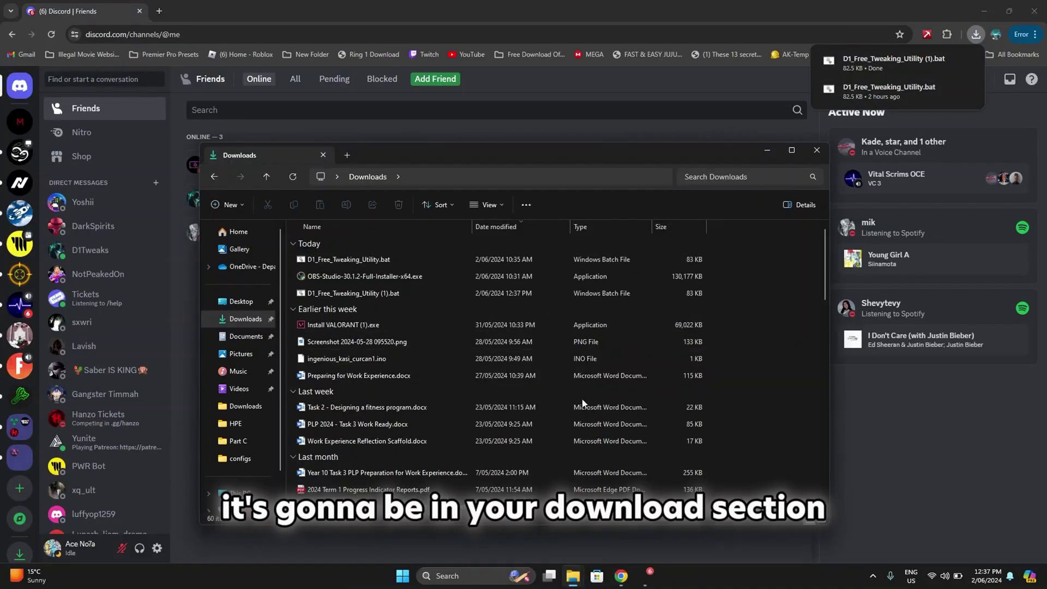
{"action": "key", "text": "alt+Tab"}
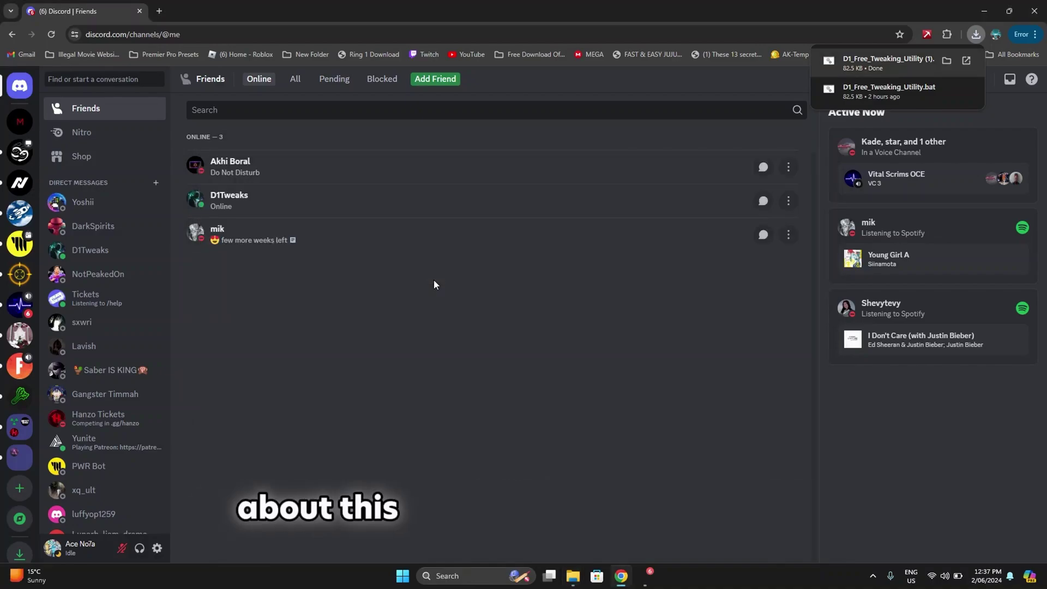
{"action": "key", "text": "alt+Tab"}
{"action": "key", "text": "alt+Tab"}
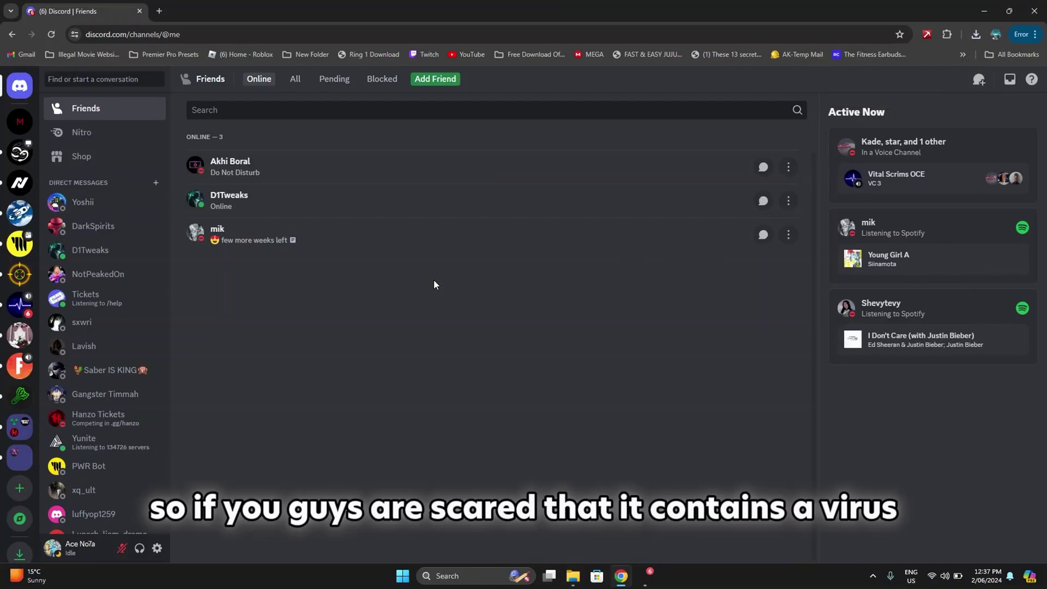
{"action": "key", "text": "alt+Tab"}
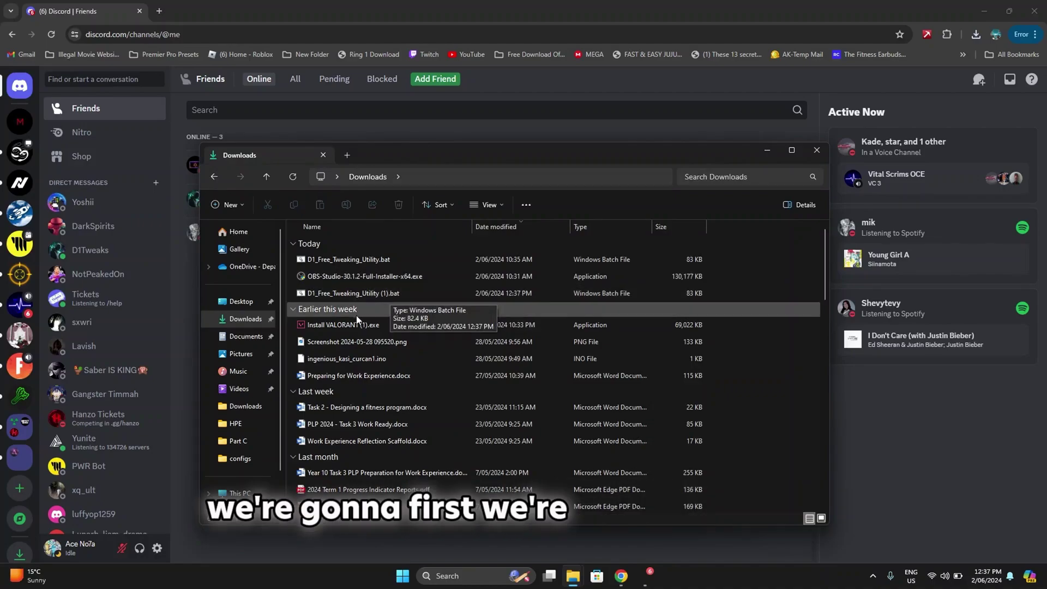
Step: Run D1_Free_Tweaking_Utility (1).bat as administrator, choosing Run anyway past SmartScreen
{"action": "left_click", "coordinate": [356, 299]}
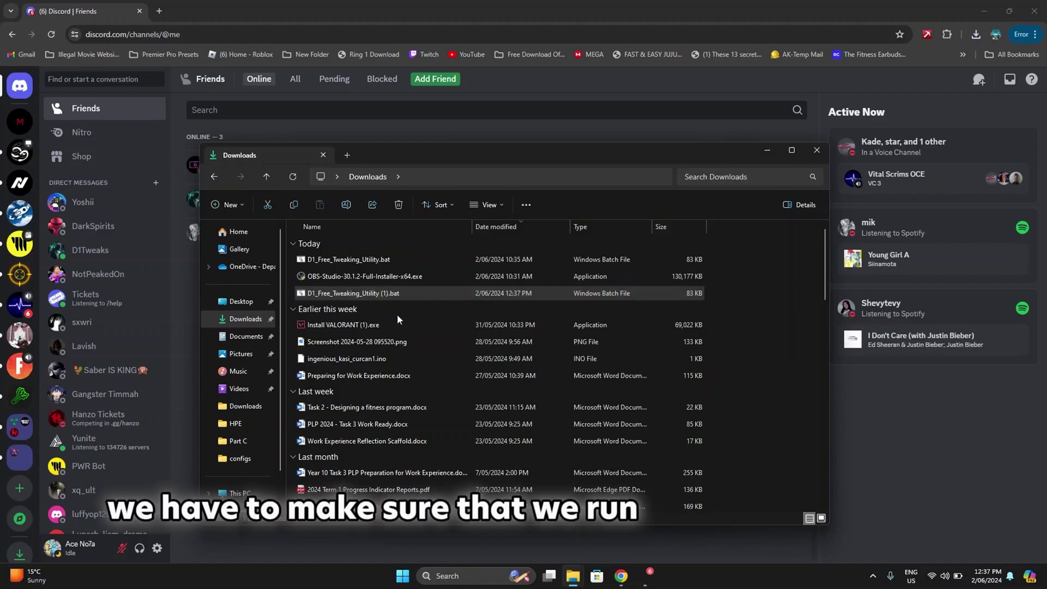
{"action": "right_click", "coordinate": [357, 301]}
{"action": "left_click", "coordinate": [403, 370]}
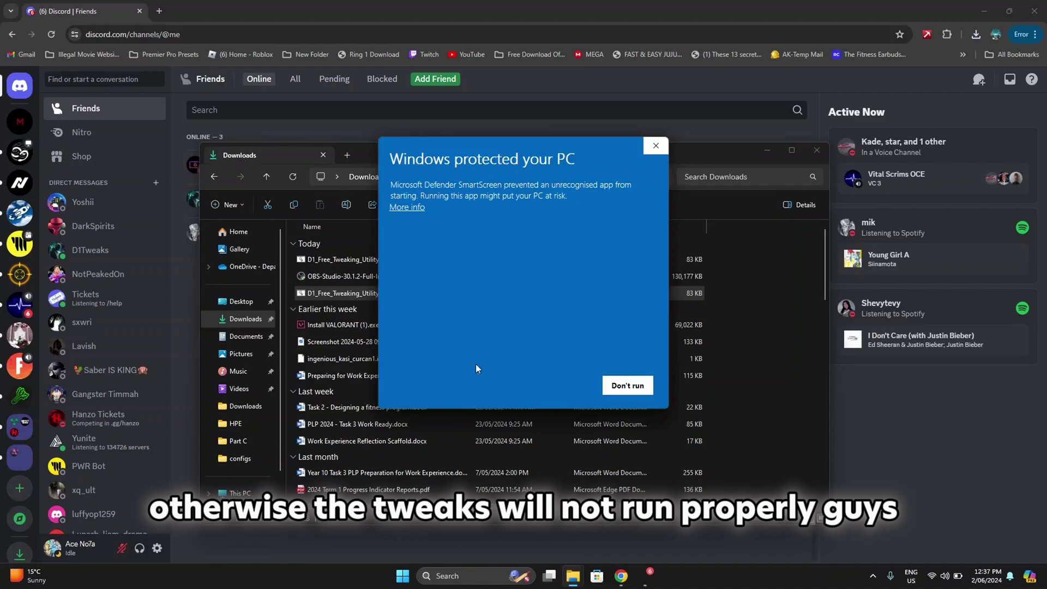
{"action": "left_click", "coordinate": [409, 208]}
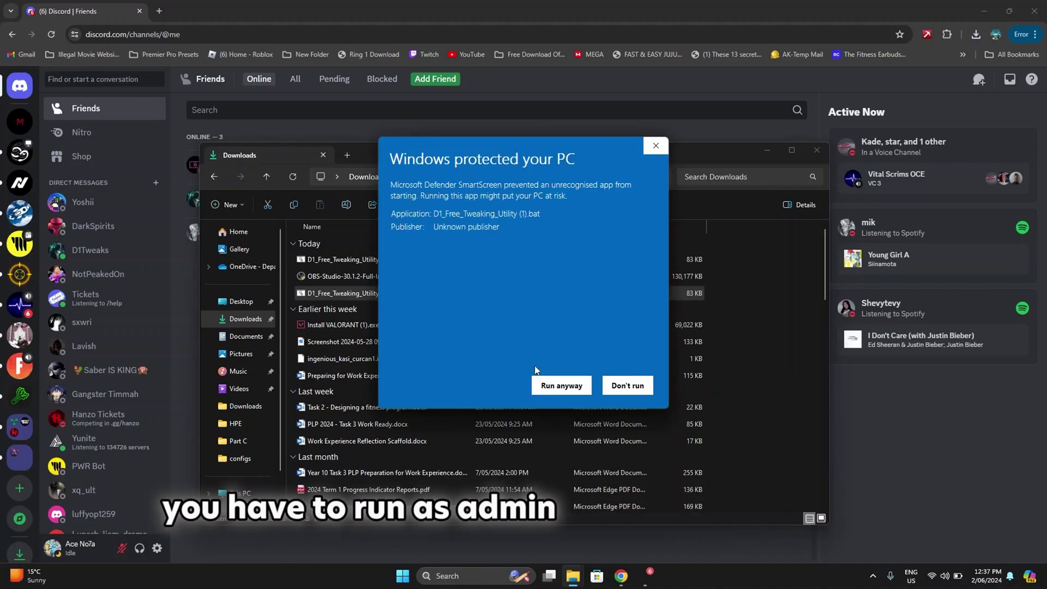
{"action": "left_click", "coordinate": [540, 382]}
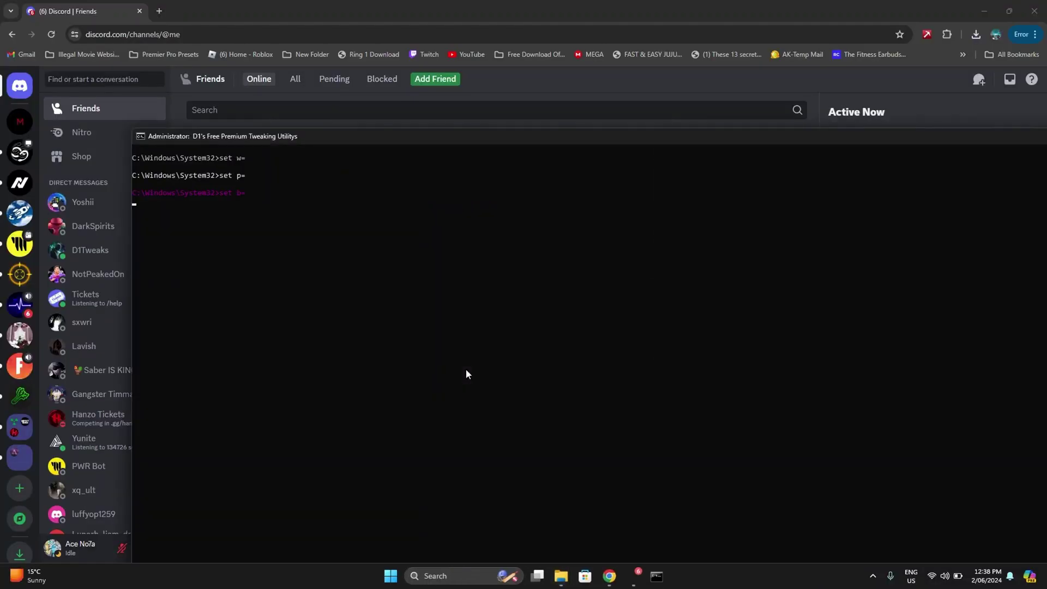
Step: Maximize the utility console and run option 0 to create a restore point
{"action": "left_click_drag", "start_coordinate": [468, 131], "coordinate": [359, 5]}
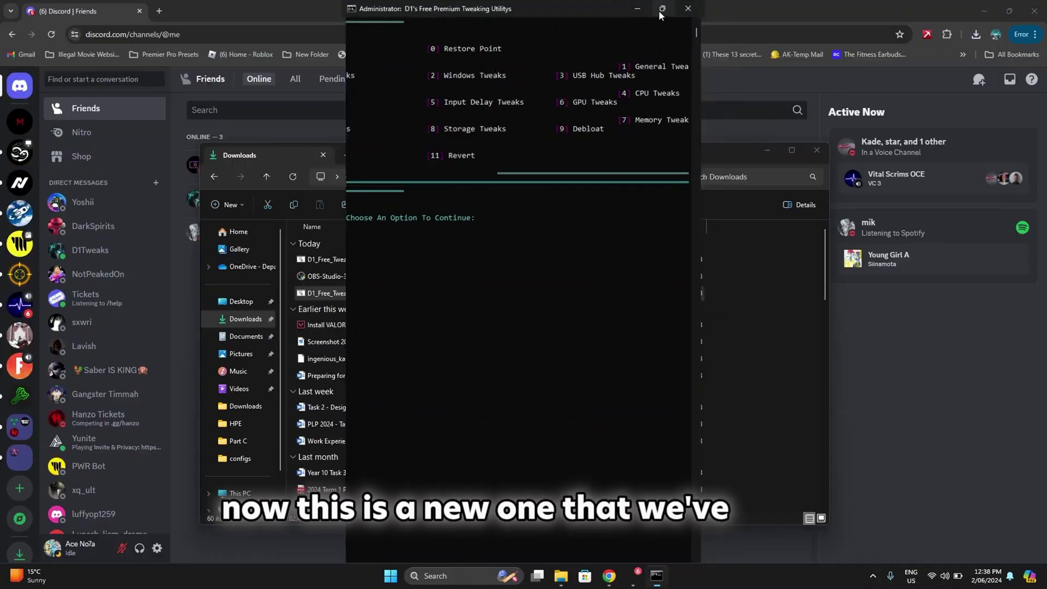
{"action": "left_click", "coordinate": [660, 8]}
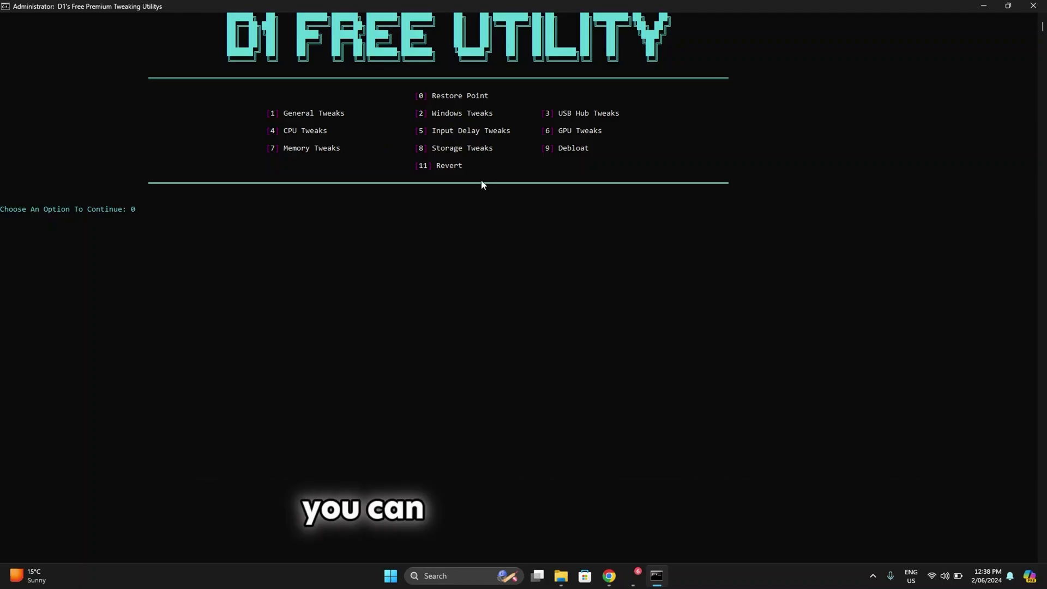
{"action": "key", "text": "Return"}
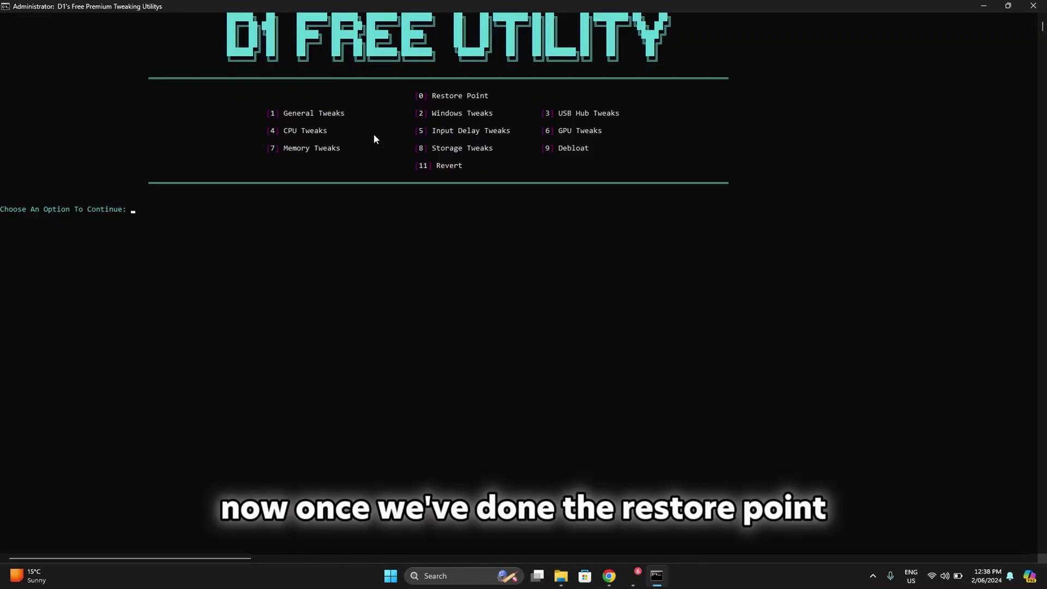
Step: Apply option 1 General Tweaks, return to the main menu, and enter 2
{"action": "type", "text": "1"}
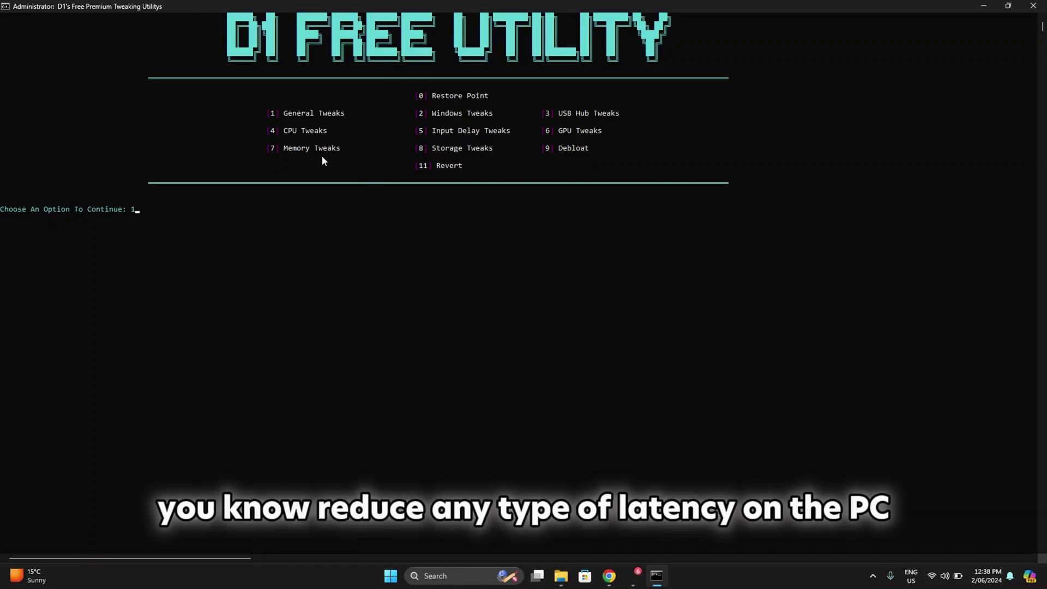
{"action": "key", "text": "Return"}
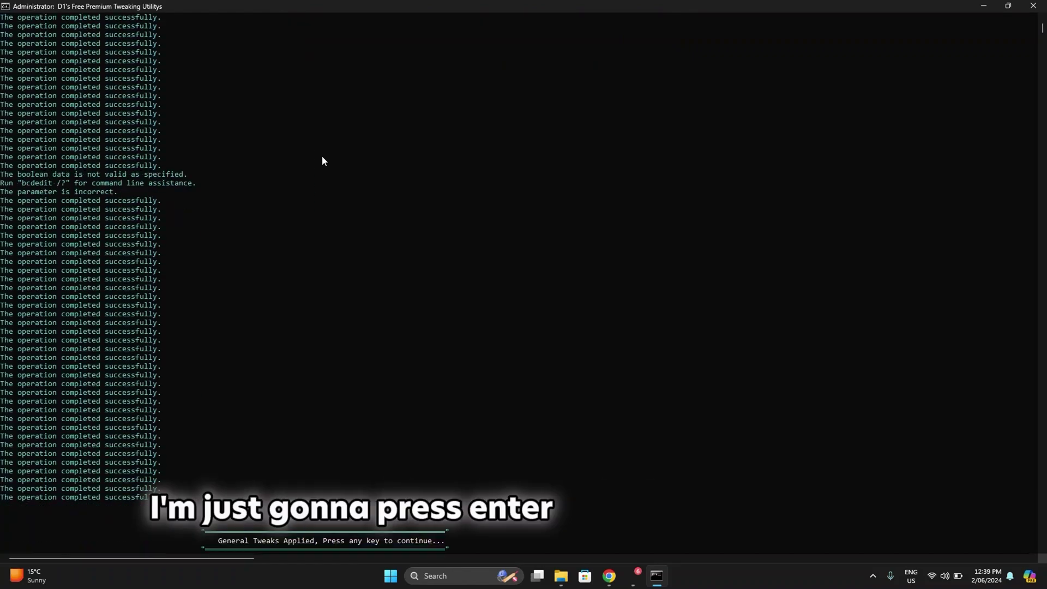
{"action": "key", "text": "Return"}
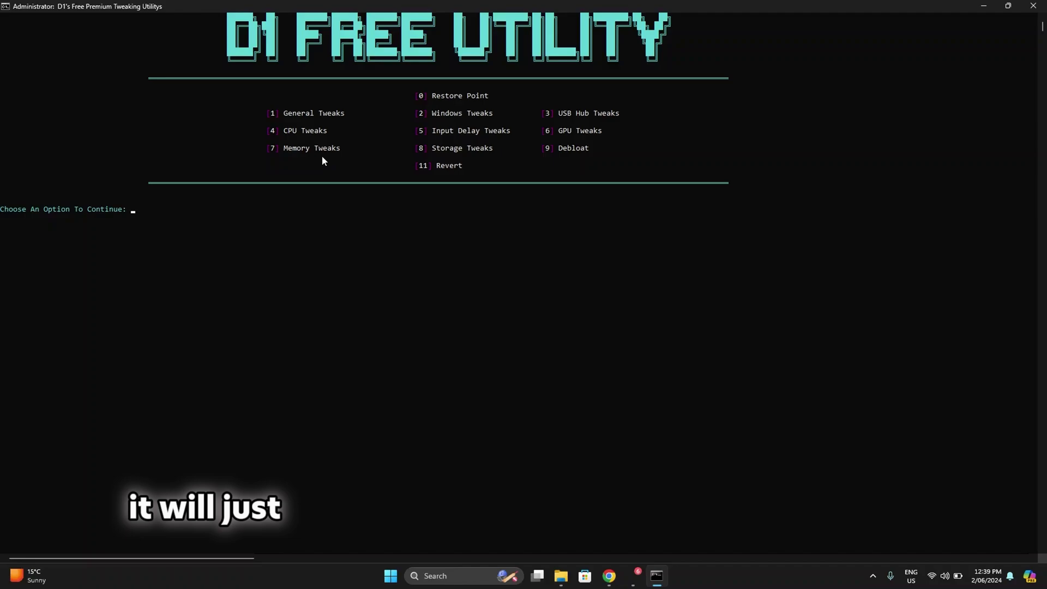
{"action": "type", "text": "2"}
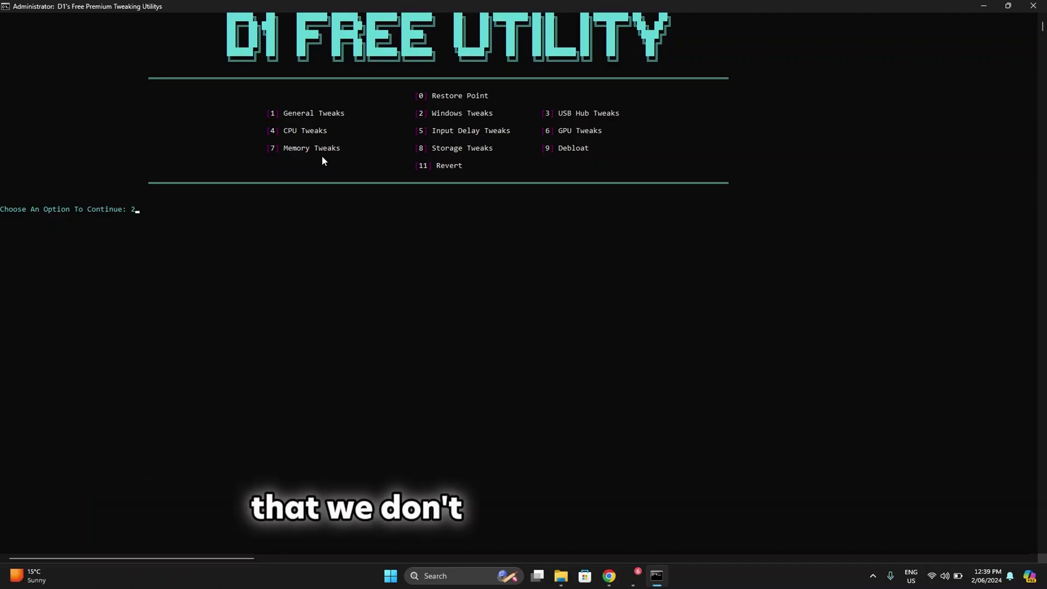
Step: Run option 2 Windows Tweaks, then option 3 USB Hub Tweaks
{"action": "key", "text": "Return"}
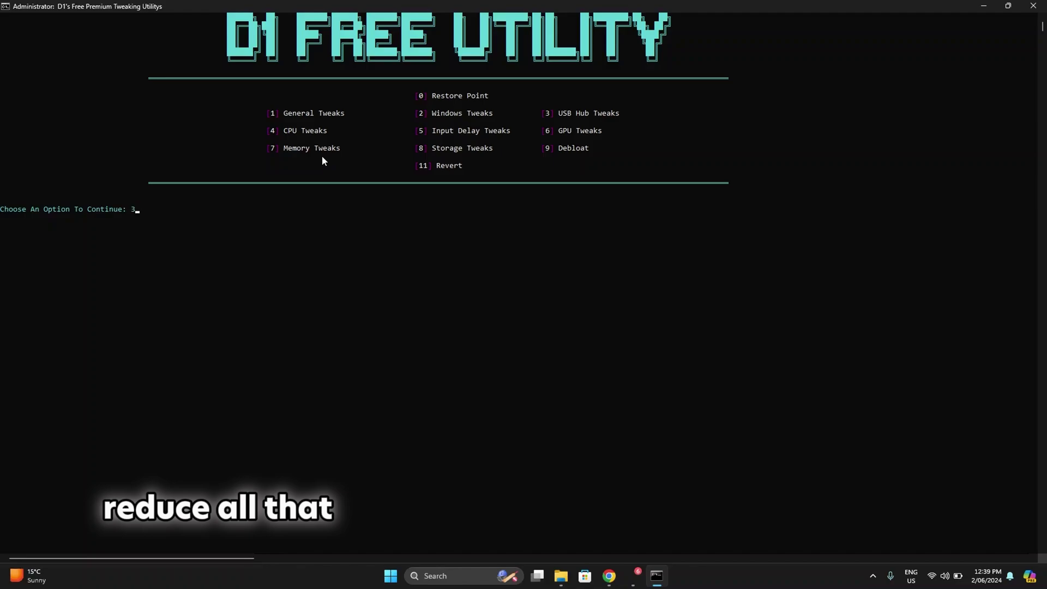
{"action": "type", "text": "3"}
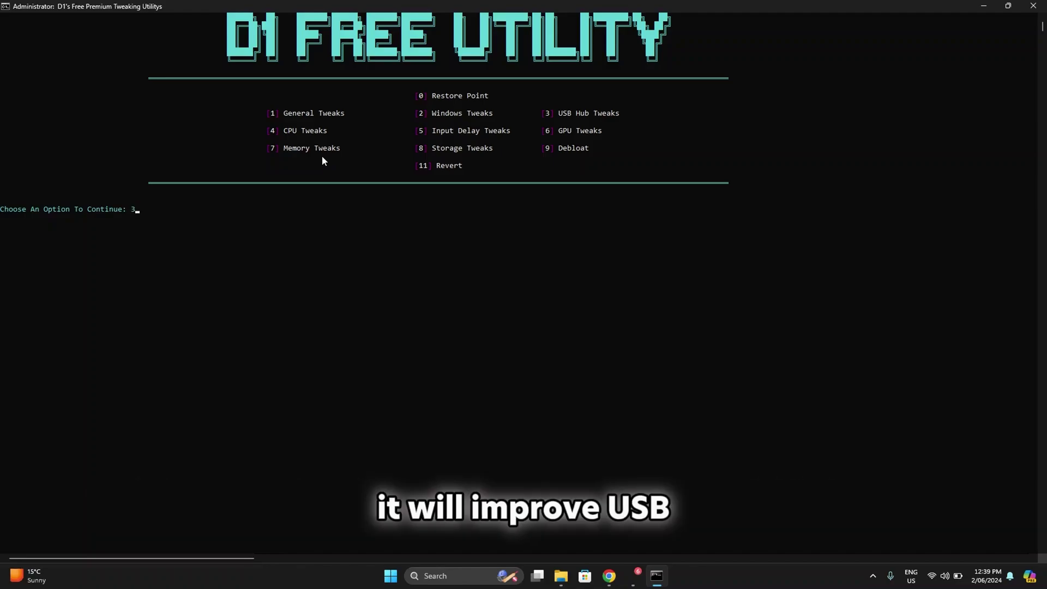
{"action": "key", "text": "Return"}
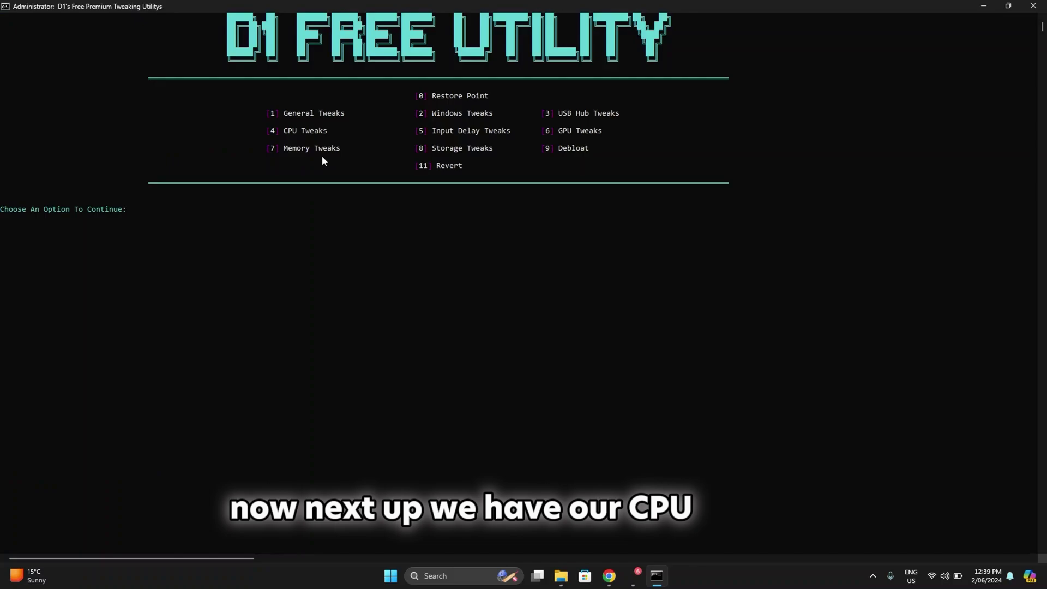
Step: Open the CPU menu with option 4 and apply the Intel CPU tweaks (1)
{"action": "type", "text": "4"}
{"action": "key", "text": "Return"}
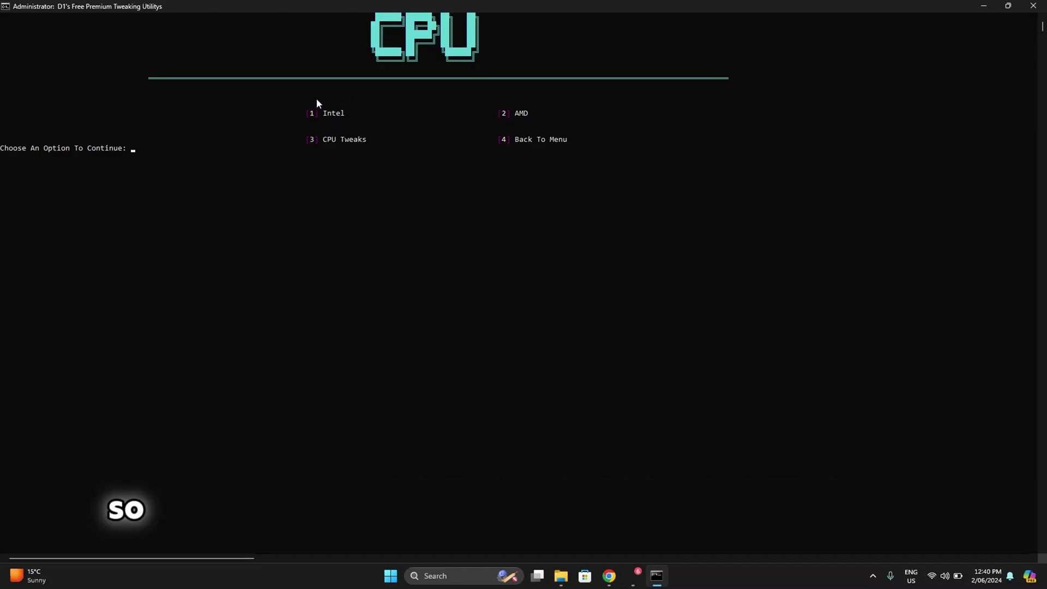
{"action": "type", "text": "1"}
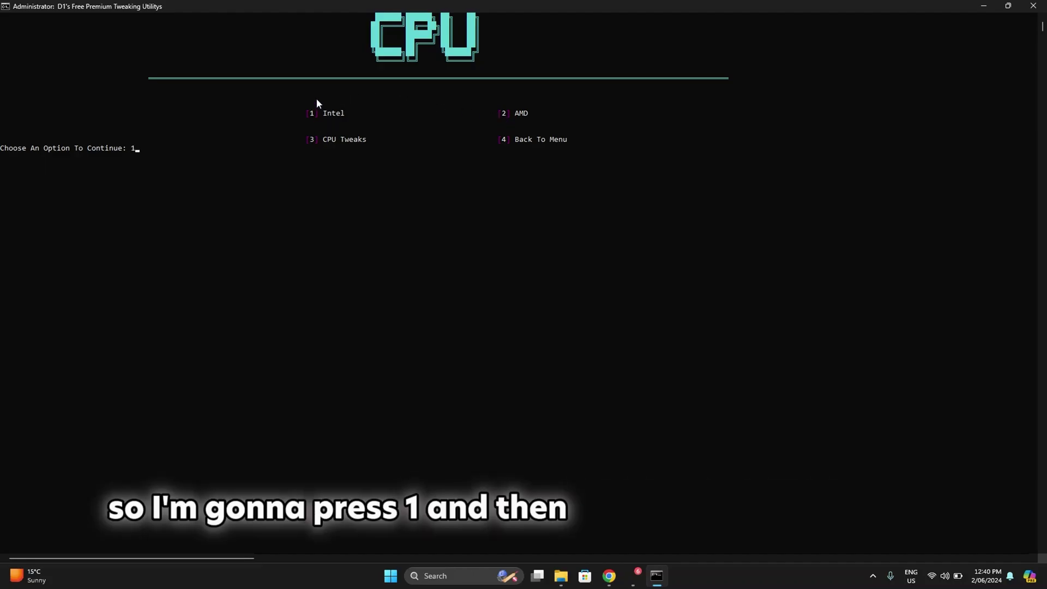
{"action": "key", "text": "Return"}
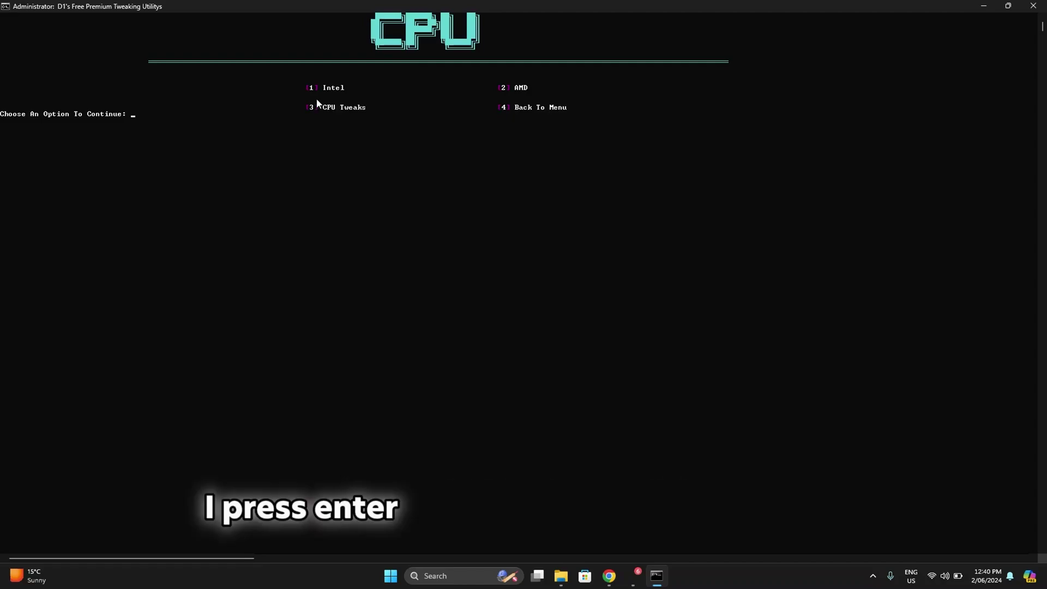
Step: Apply option 3 CPU Tweaks and dismiss the 'CPU Tweaks Applied' message
{"action": "type", "text": "3"}
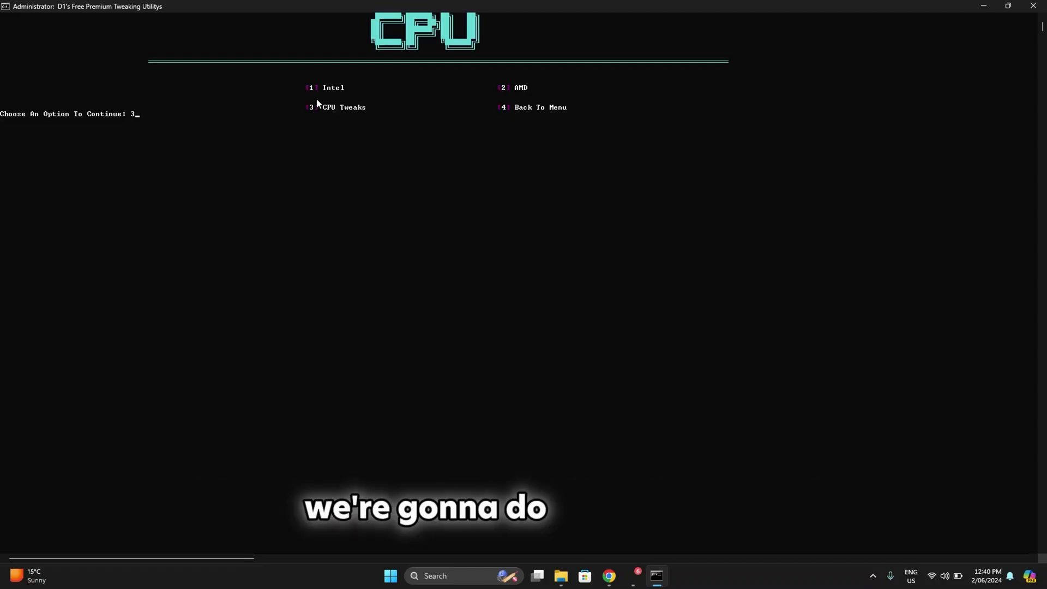
{"action": "key", "text": "Return"}
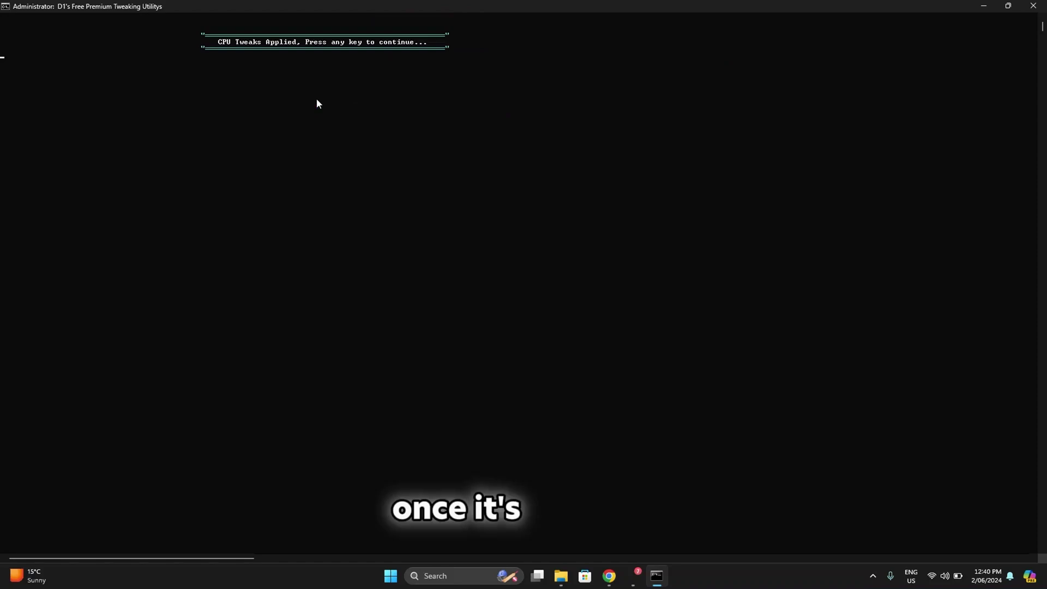
{"action": "key", "text": "Return"}
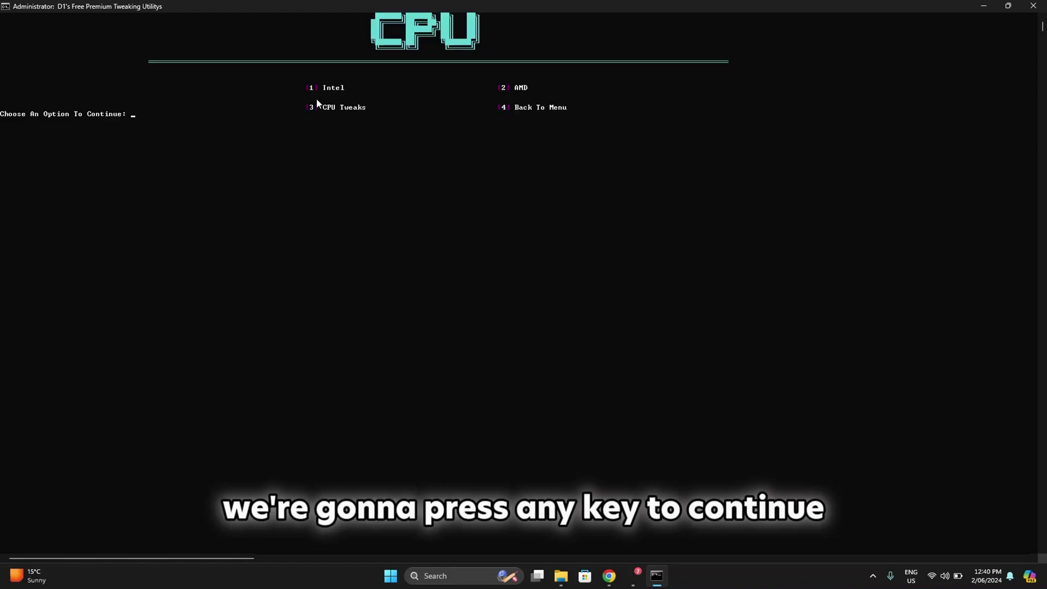
Step: Return to the main menu with option 4, then run tweak option 1
{"action": "type", "text": "4"}
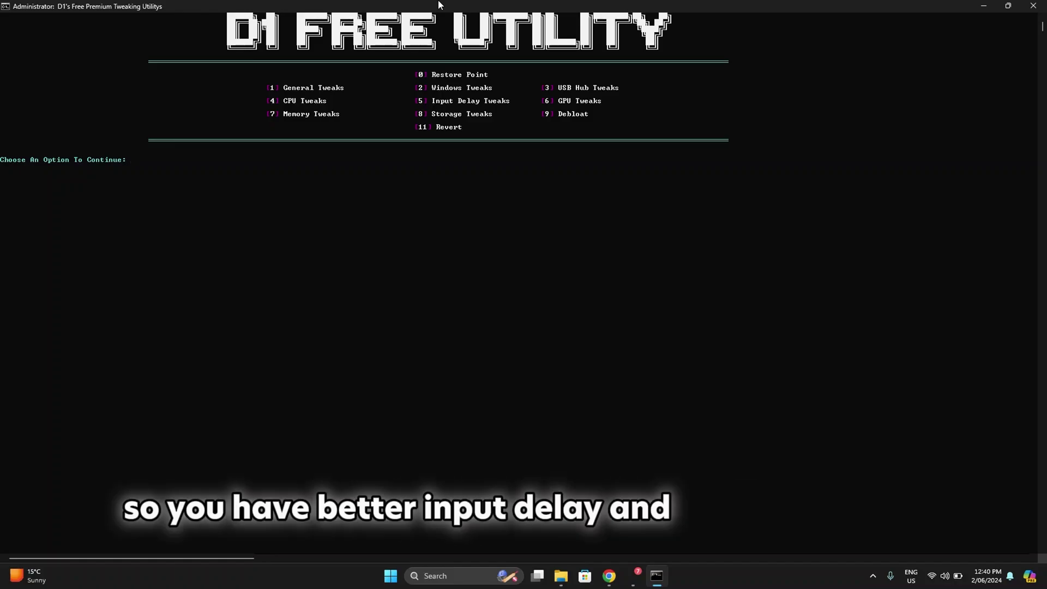
{"action": "scroll", "coordinate": [343, 271], "scroll_direction": "down", "scroll_amount": 1}
{"action": "scroll", "coordinate": [343, 271], "scroll_direction": "down", "scroll_amount": 1}
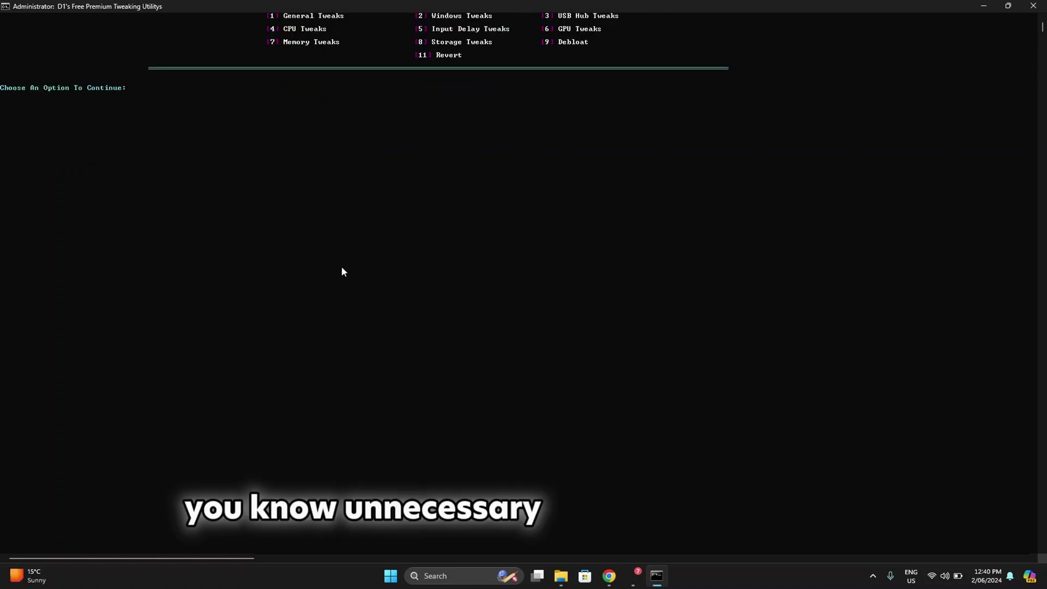
{"action": "scroll", "coordinate": [343, 271], "scroll_direction": "up", "scroll_amount": 2}
{"action": "type", "text": "1"}
{"action": "key", "text": "Return"}
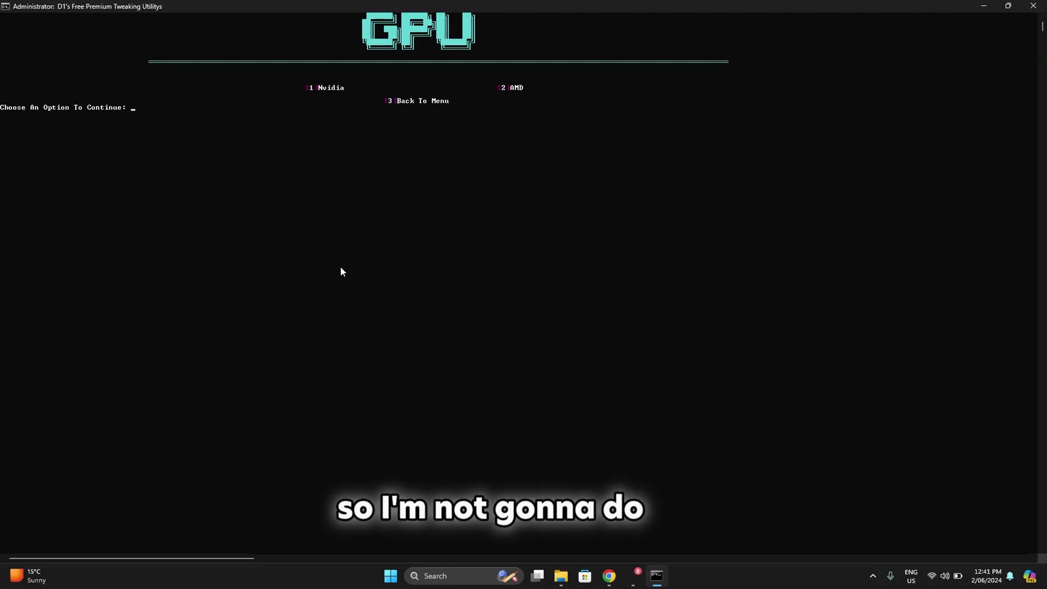
{"action": "type", "text": "2"}
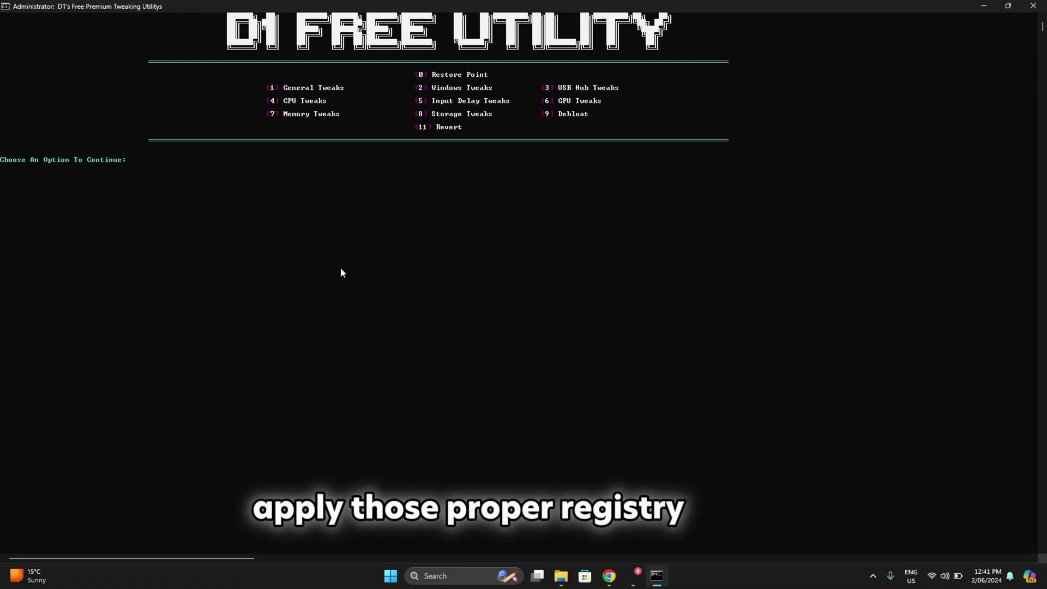
Step: Enter option 7 to open Memory Tweaks and its RAM-size prompt
{"action": "type", "text": "7"}
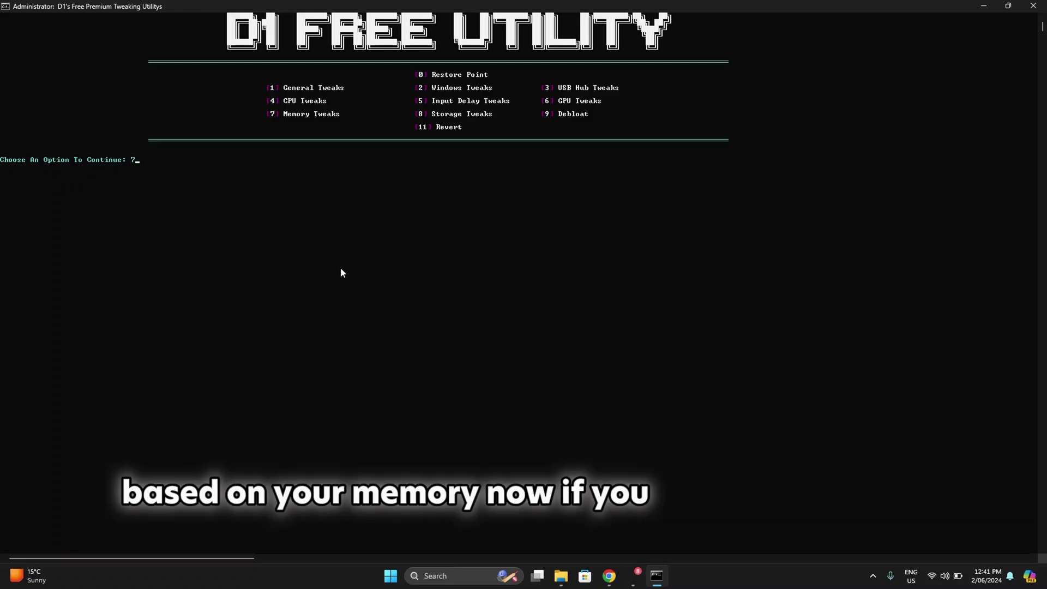
{"action": "key", "text": "Return"}
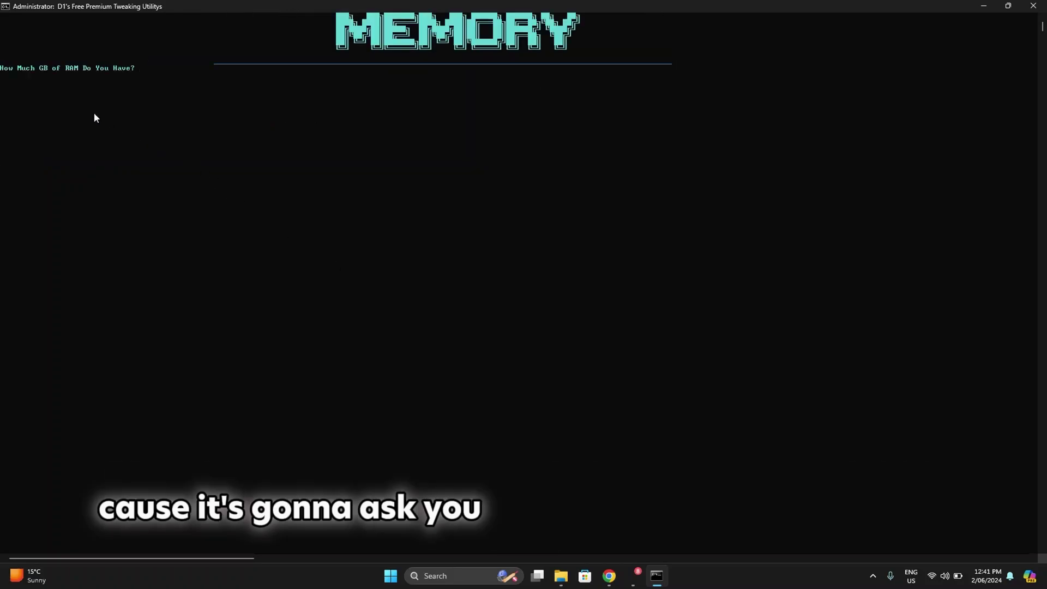
{"action": "mouse_move", "coordinate": [657, 576]}
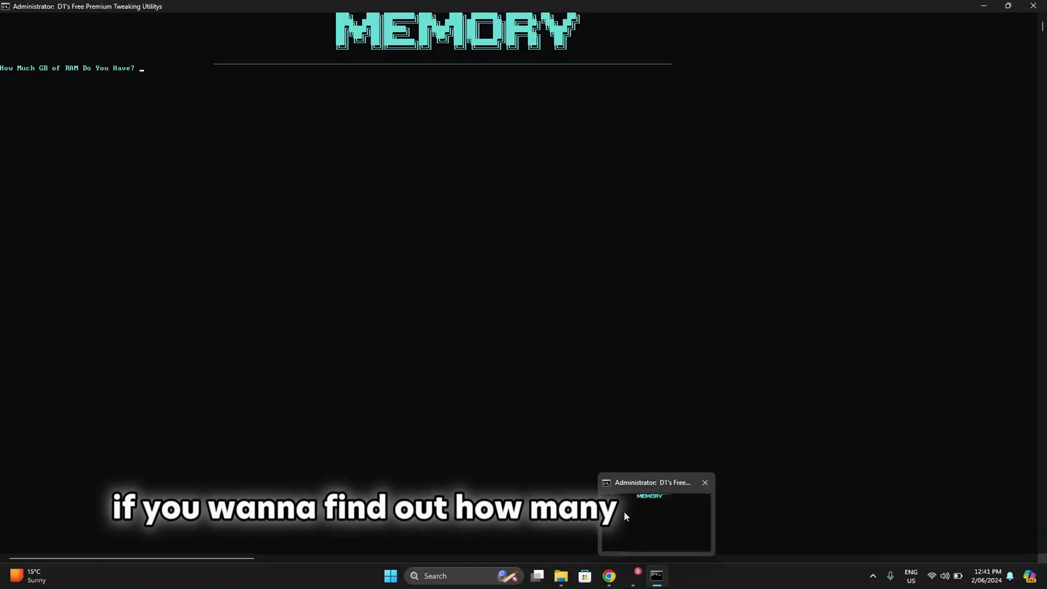
Step: Open Task Manager from the Win+X menu and check the Memory performance page, which shows 16.0 GB
{"action": "right_click", "coordinate": [391, 577]}
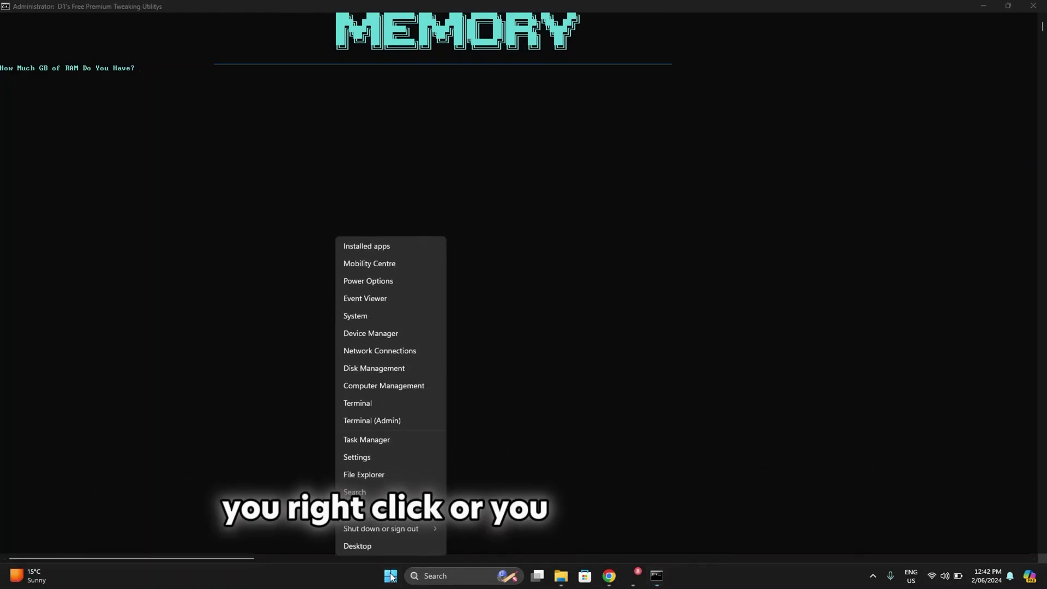
{"action": "key", "text": "Escape"}
{"action": "key", "text": "super+x"}
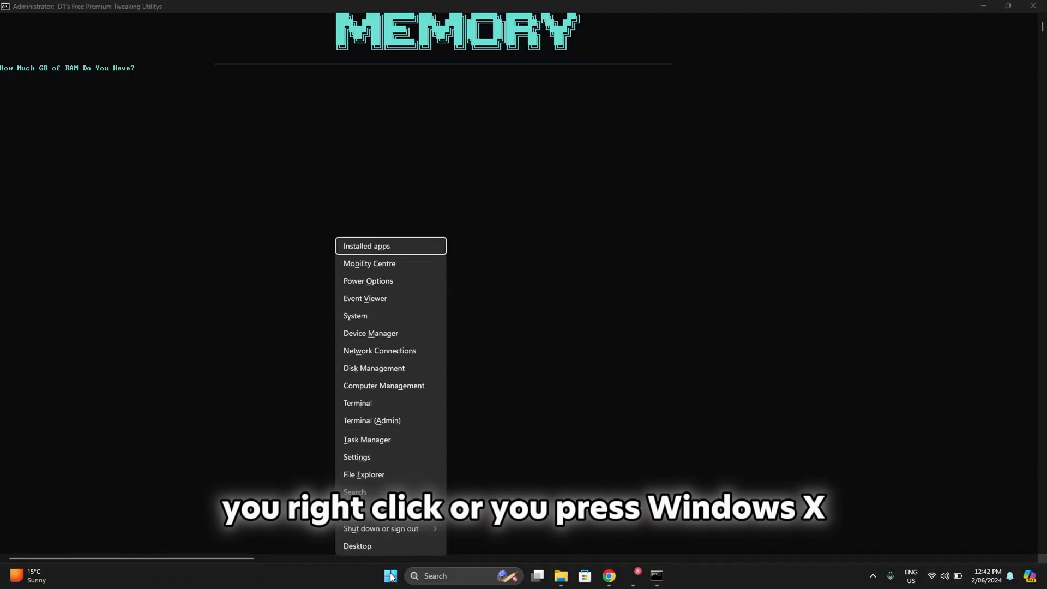
{"action": "left_click", "coordinate": [376, 439]}
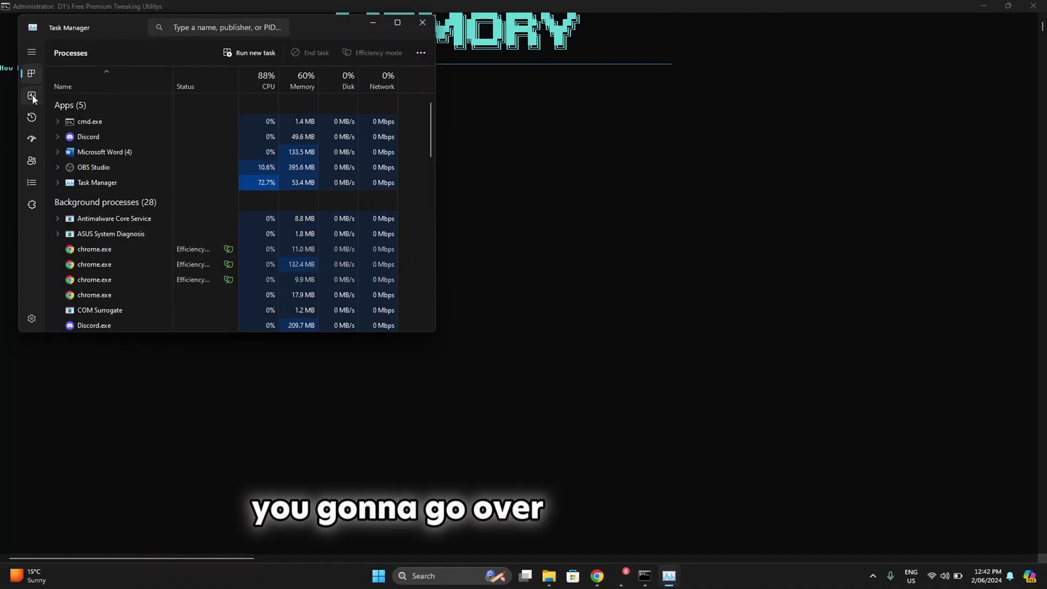
{"action": "left_click", "coordinate": [32, 95]}
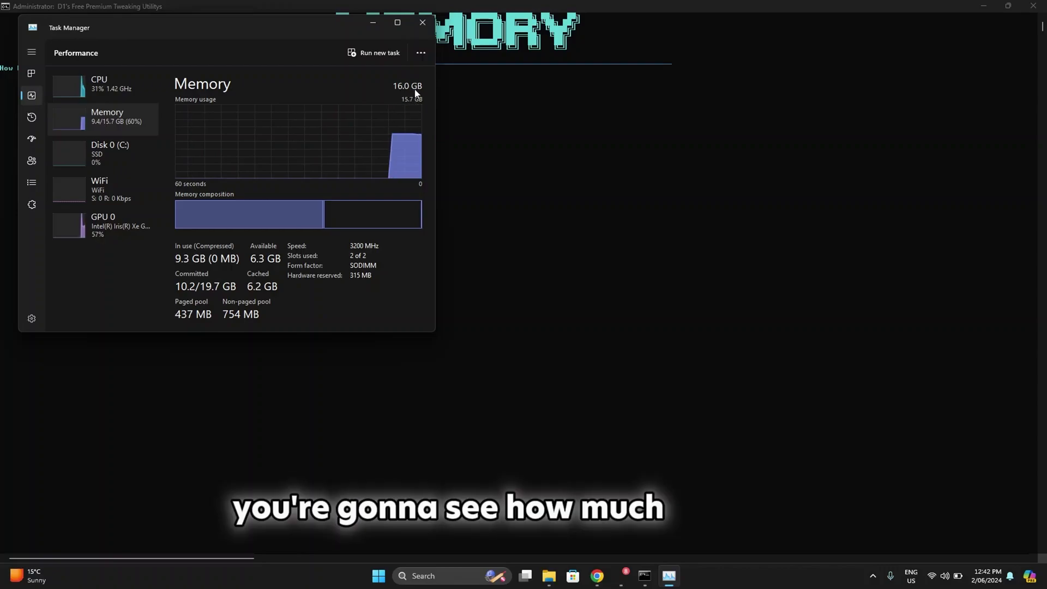
Step: Answer the RAM prompt with 16 to apply the 16 GB memory tweaks, then continue to the menu
{"action": "left_click", "coordinate": [501, 152]}
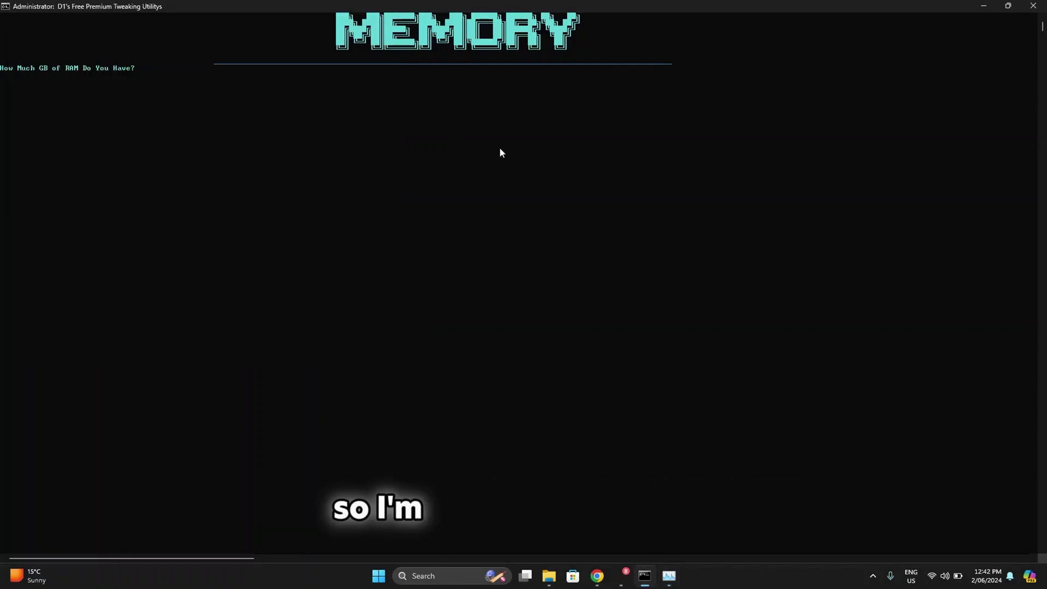
{"action": "type", "text": "16"}
{"action": "key", "text": "Return"}
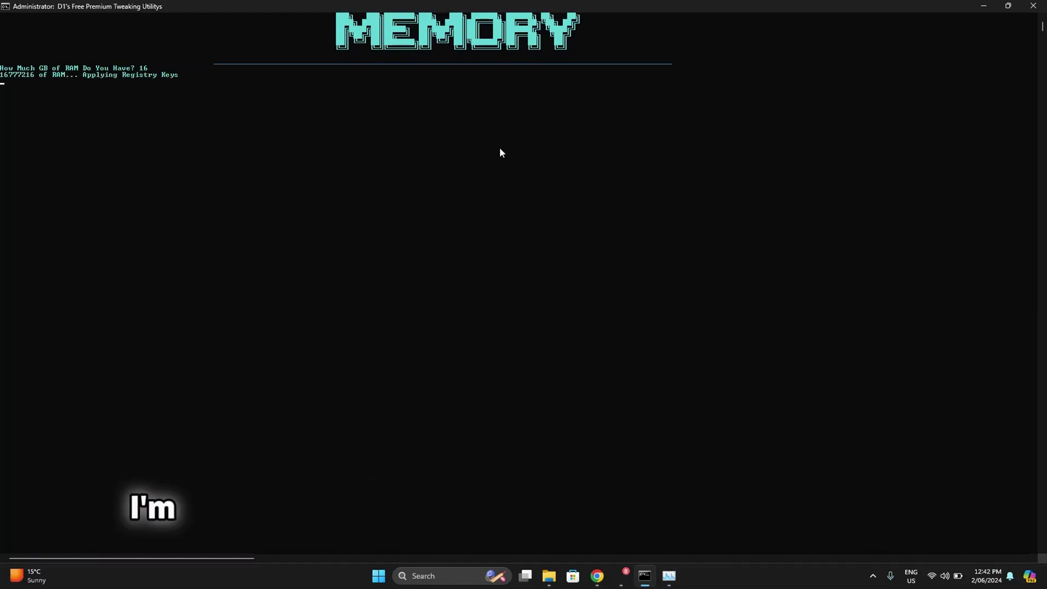
{"action": "key", "text": "Return"}
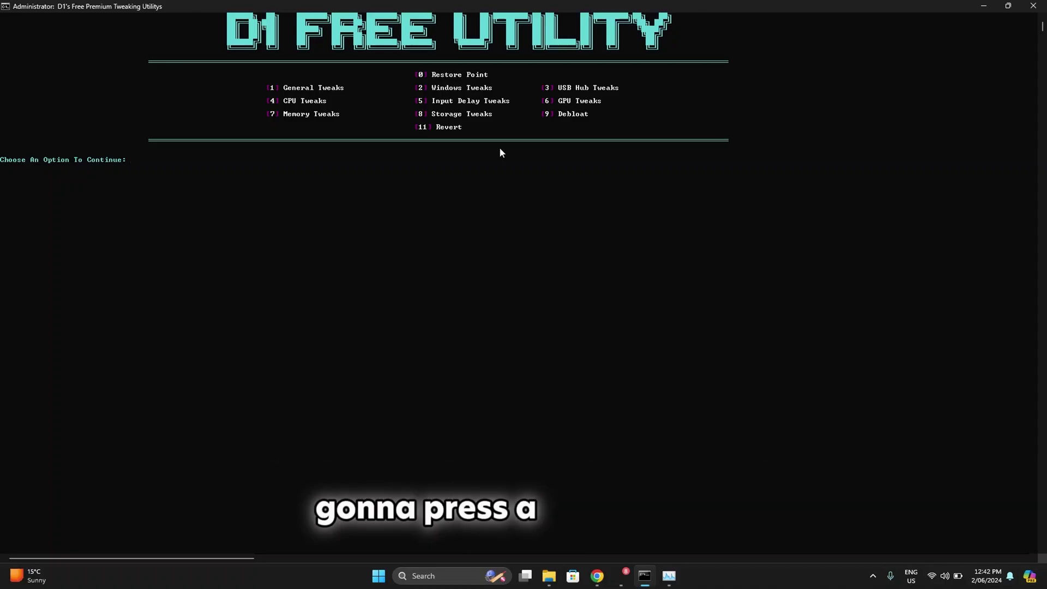
Step: Run Storage Tweaks, optimise the OS (C:) SSD in Optimise Drives, and close the window
{"action": "key", "text": "Return"}
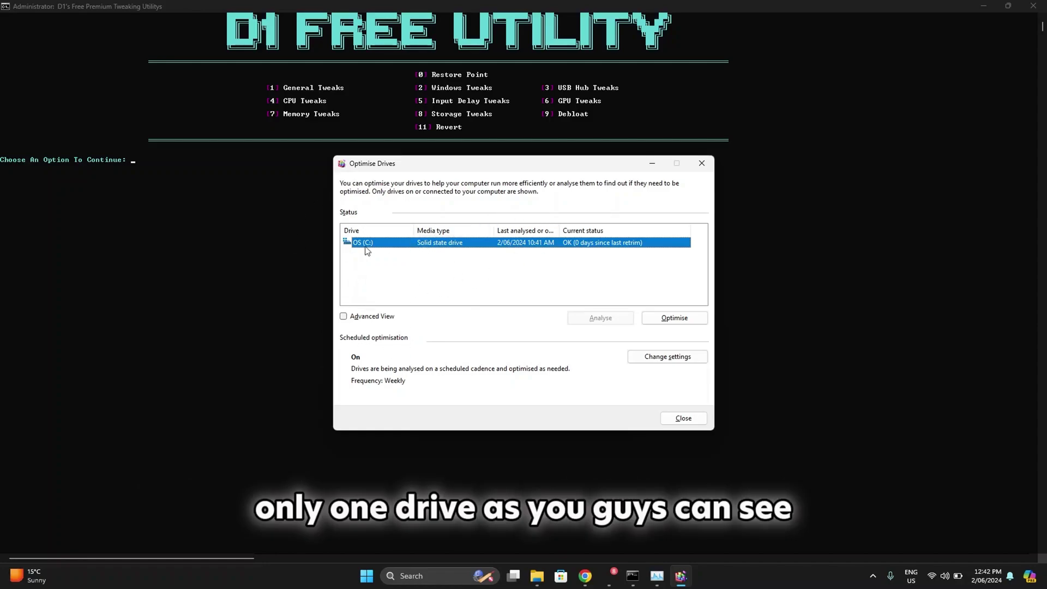
{"action": "left_click", "coordinate": [669, 322]}
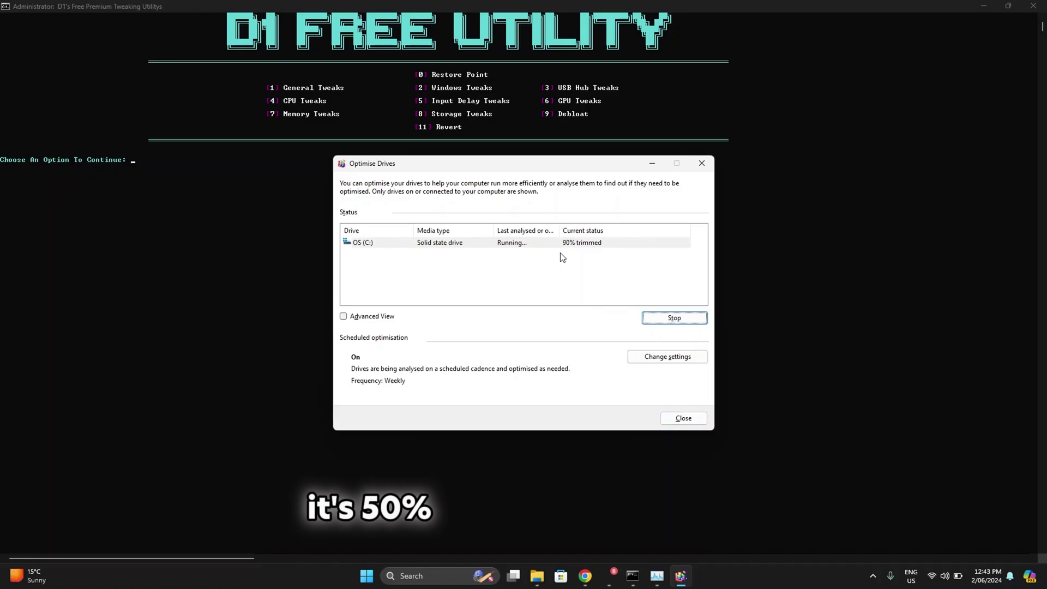
{"action": "left_click", "coordinate": [682, 418]}
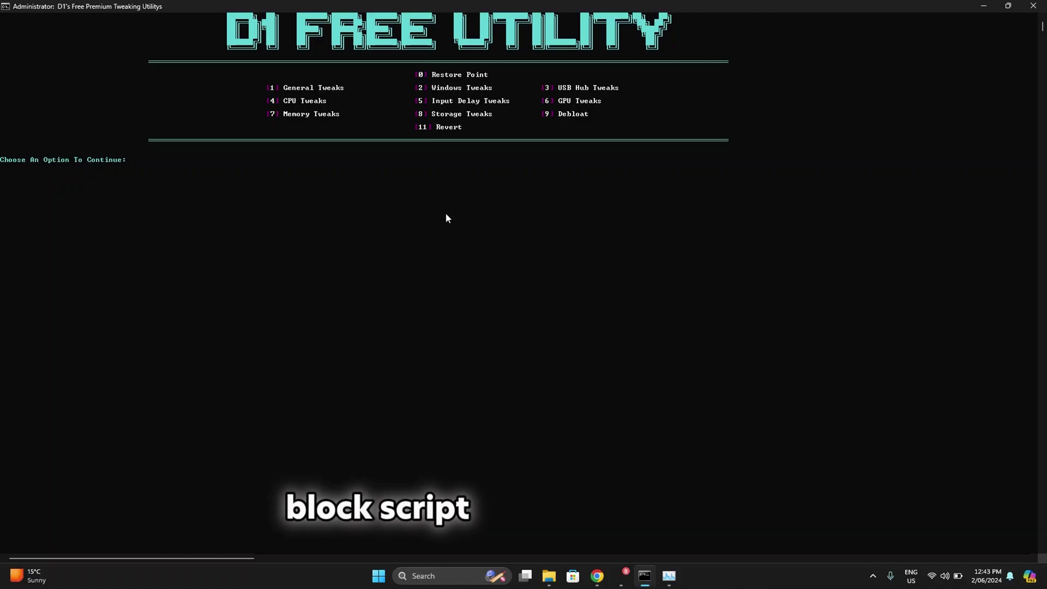
Step: Enter option 9 to run the Debloat clean-up
{"action": "type", "text": "9"}
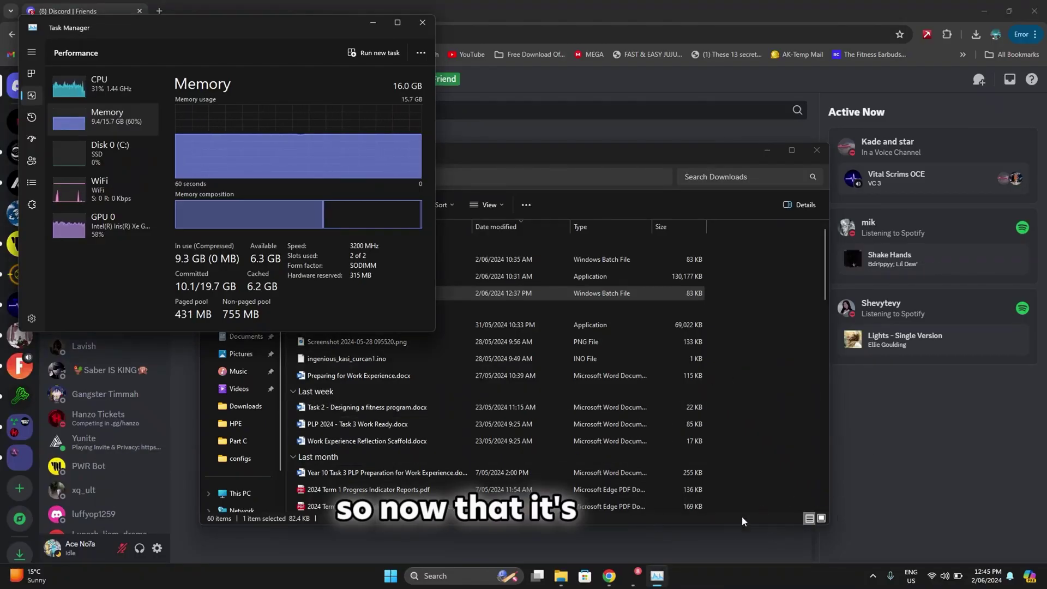
Step: Bring Discord forward on the Velocity Tweaks free-utility channel with the D1 utility post
{"action": "left_click", "coordinate": [634, 577]}
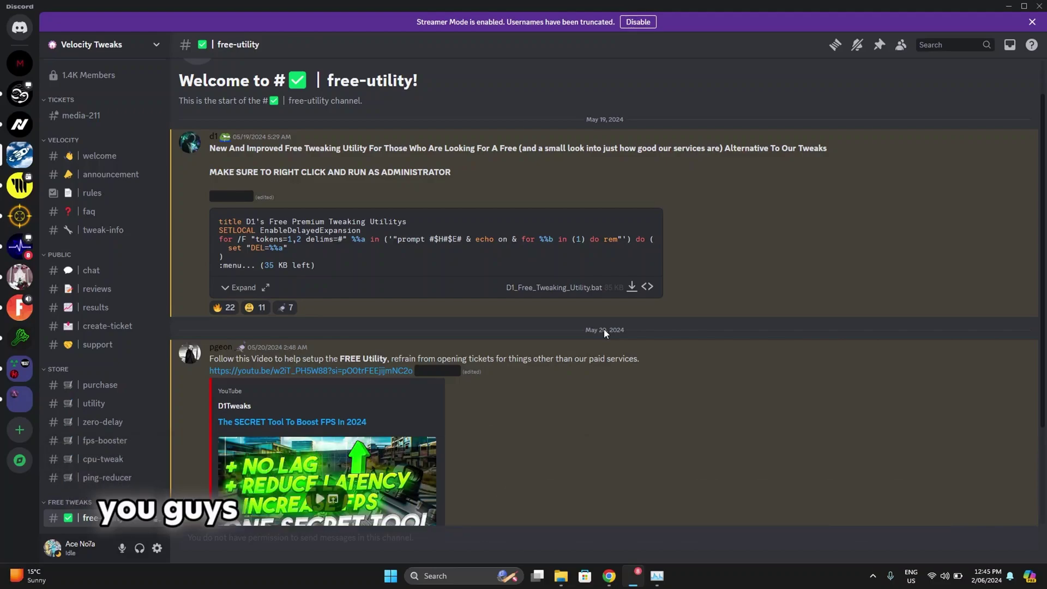
Step: Browse the purchase and free-utility channels, ending on the utility channel's Premium Tweaking Utility screenshots
{"action": "left_click", "coordinate": [112, 388]}
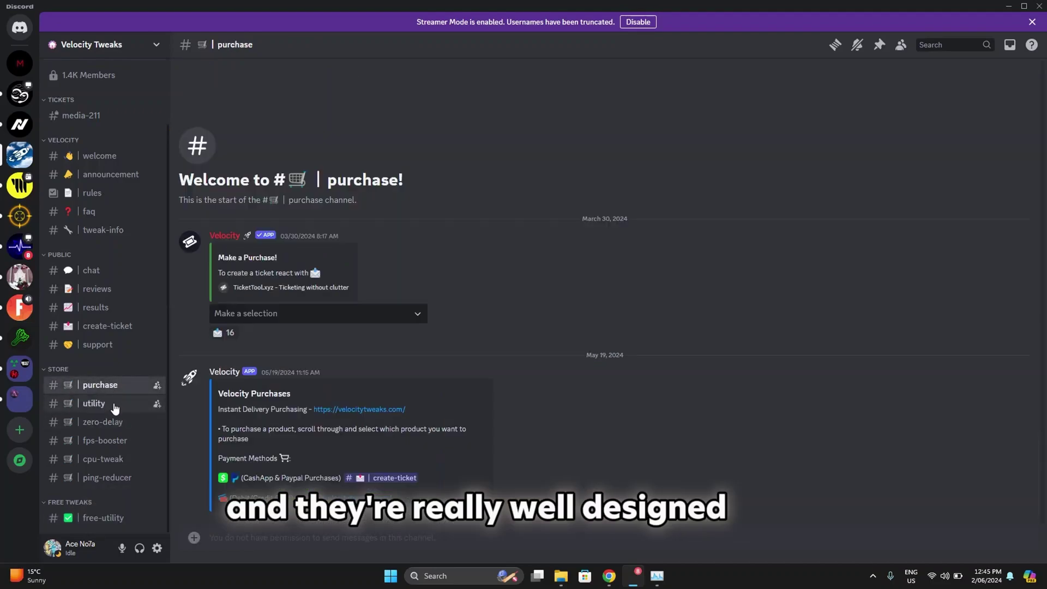
{"action": "left_click", "coordinate": [113, 518]}
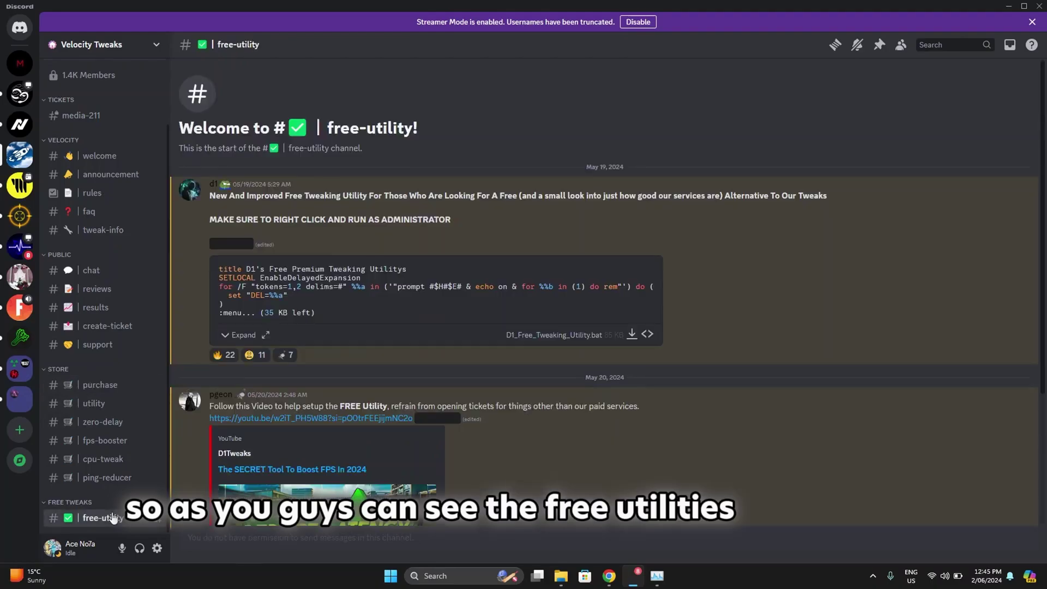
{"action": "left_click", "coordinate": [113, 391]}
{"action": "left_click", "coordinate": [113, 413]}
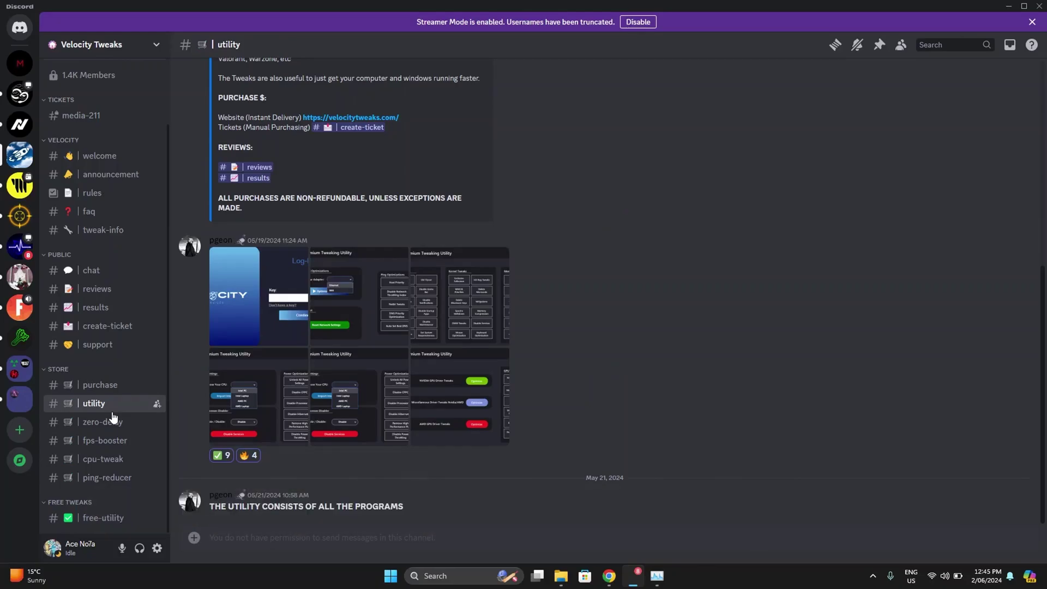
{"action": "key", "text": "alt+Tab"}
{"action": "key", "text": "alt+Tab"}
{"action": "key", "text": "alt+Tab"}
{"action": "key", "text": "alt+Tab"}
{"action": "key", "text": "alt+Tab"}
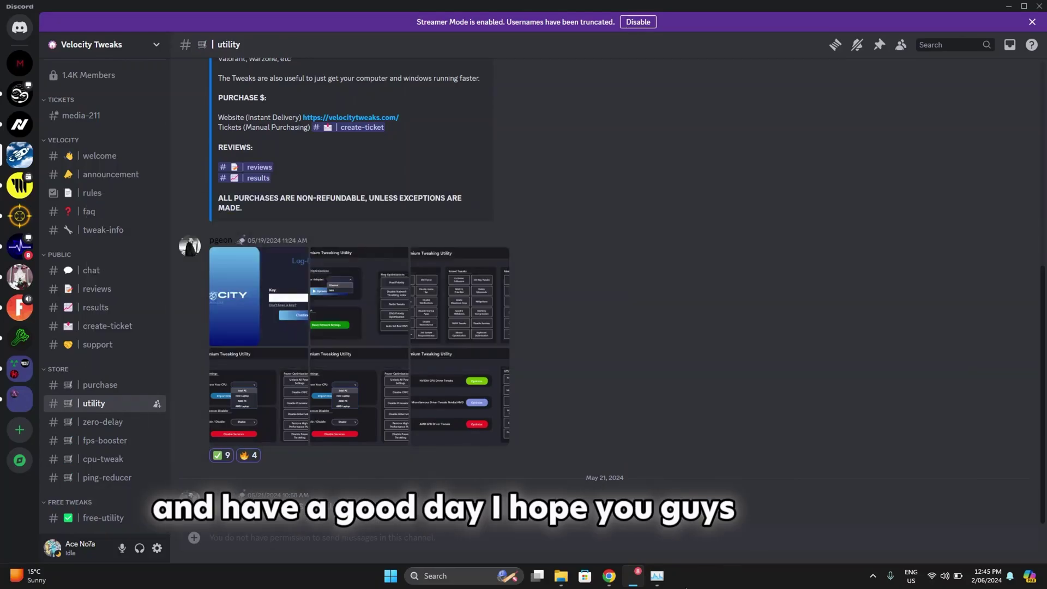